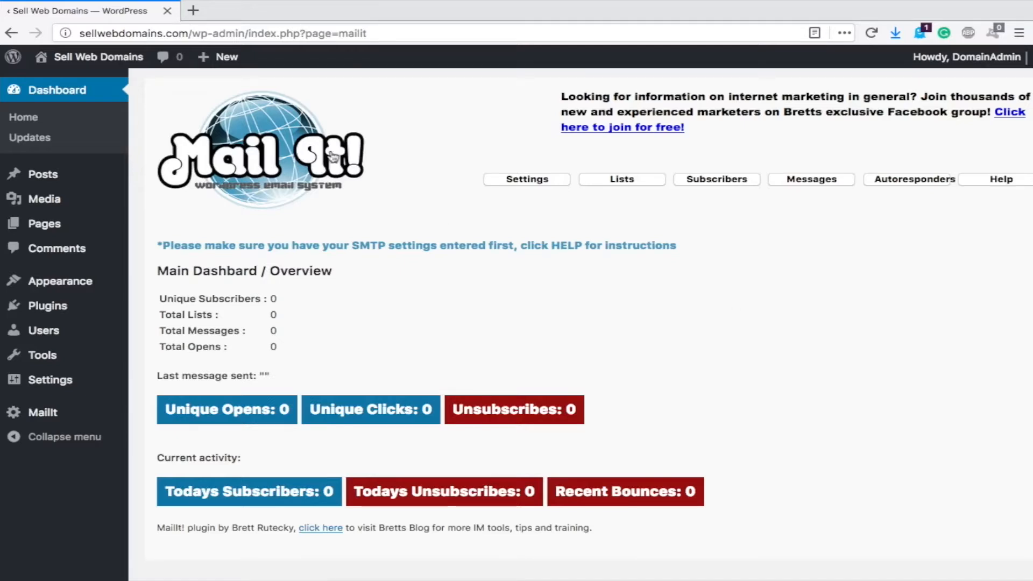
# - Open MailIt Settings and review the SMTP and bounce details, port 25 and 8-second throttling
pyautogui.scroll(-1, 412, 198)
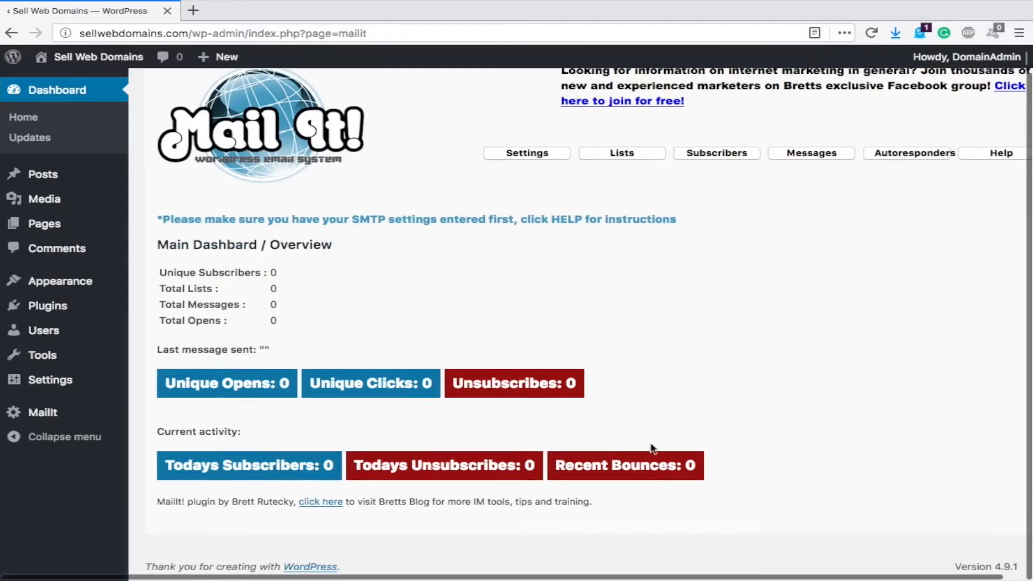
pyautogui.scroll(1, 393, 309)
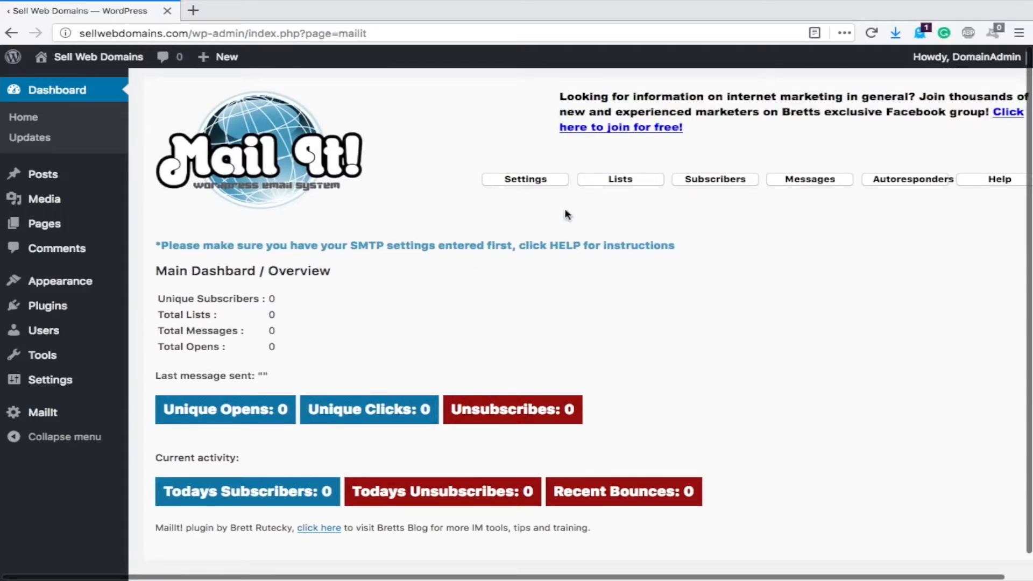
pyautogui.click(529, 183)
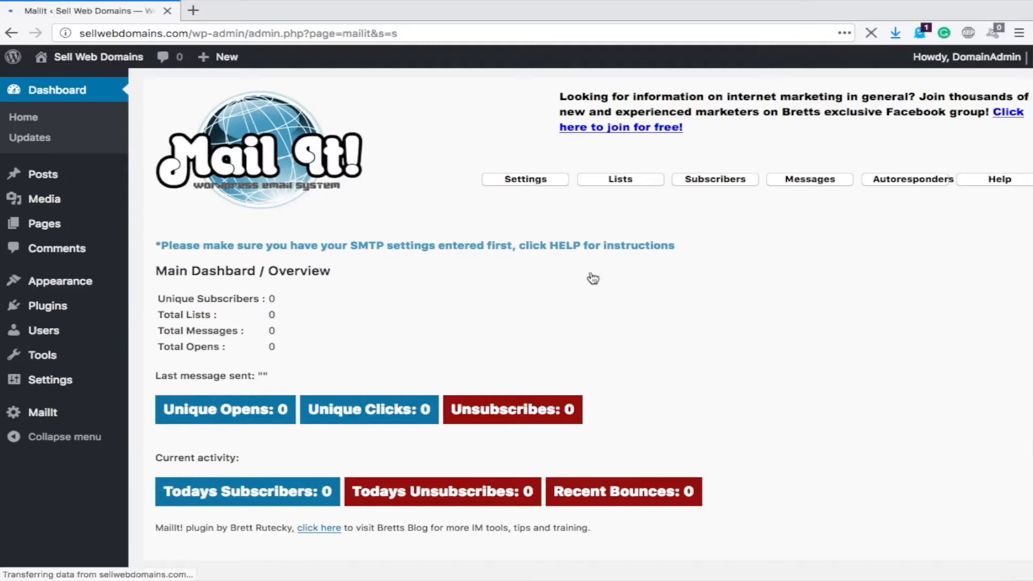
pyautogui.scroll(-2, 531, 296)
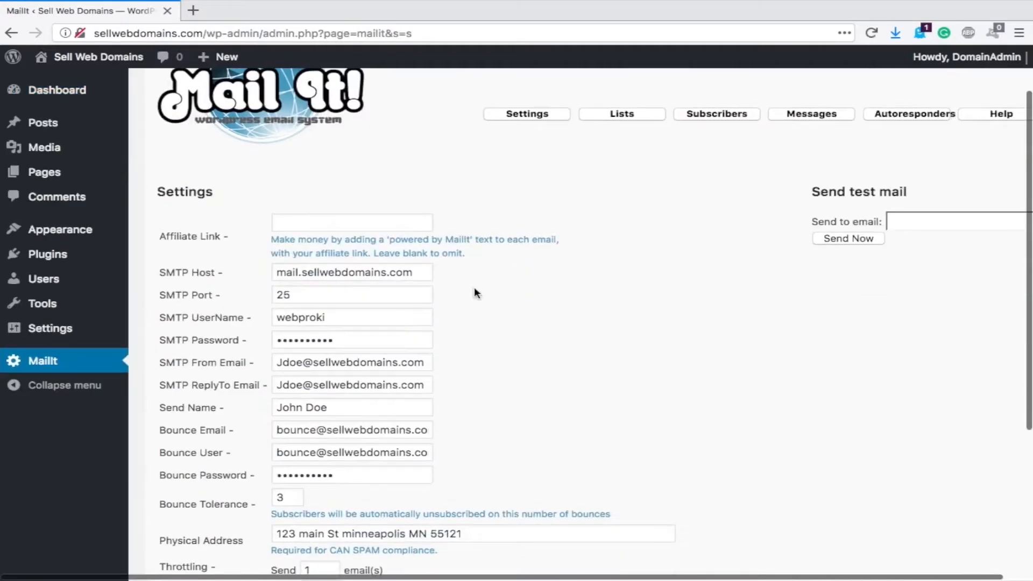
pyautogui.scroll(-2, 474, 286)
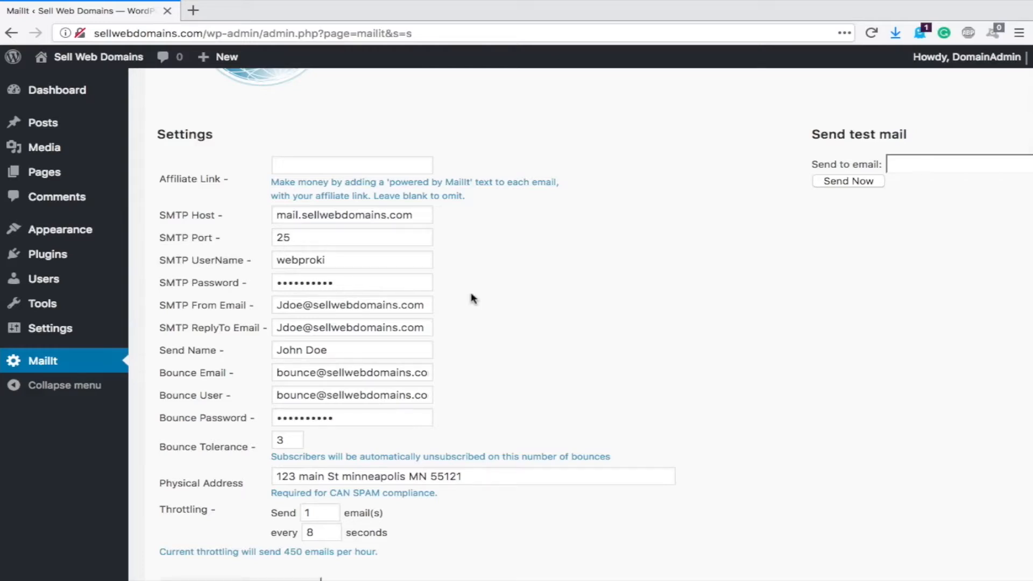
pyautogui.scroll(-1, 473, 299)
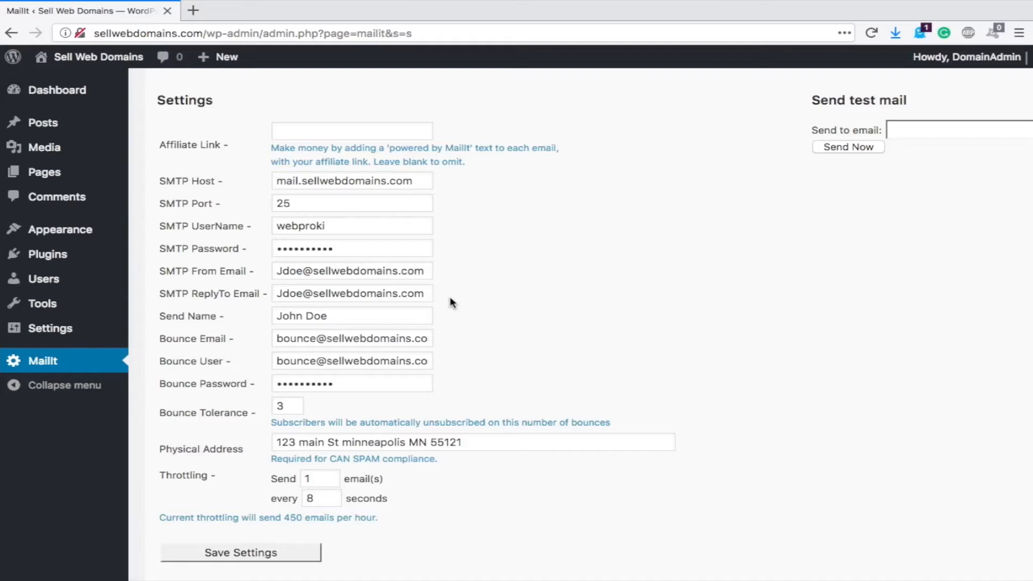
pyautogui.scroll(-1, 232, 311)
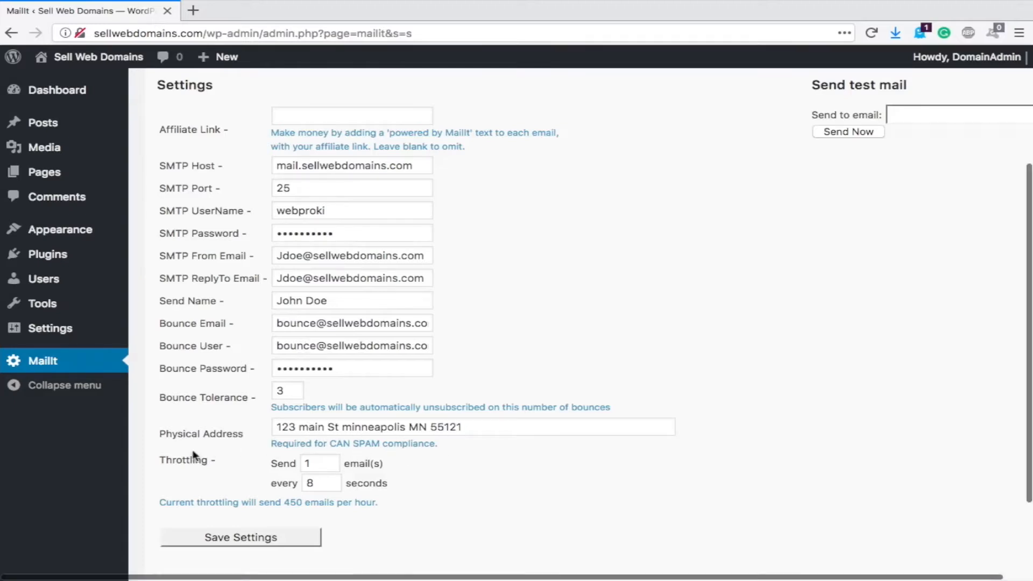
# - Edit the Throttling seconds field, replacing the 8-second interval and clearing it for a new value
pyautogui.scroll(-3, 332, 415)
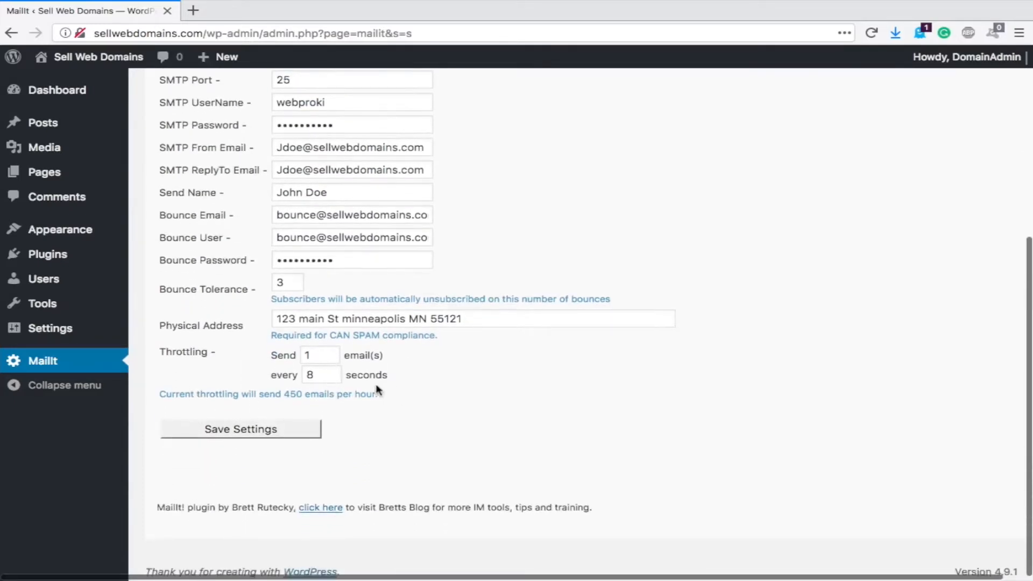
pyautogui.scroll(-1, 389, 377)
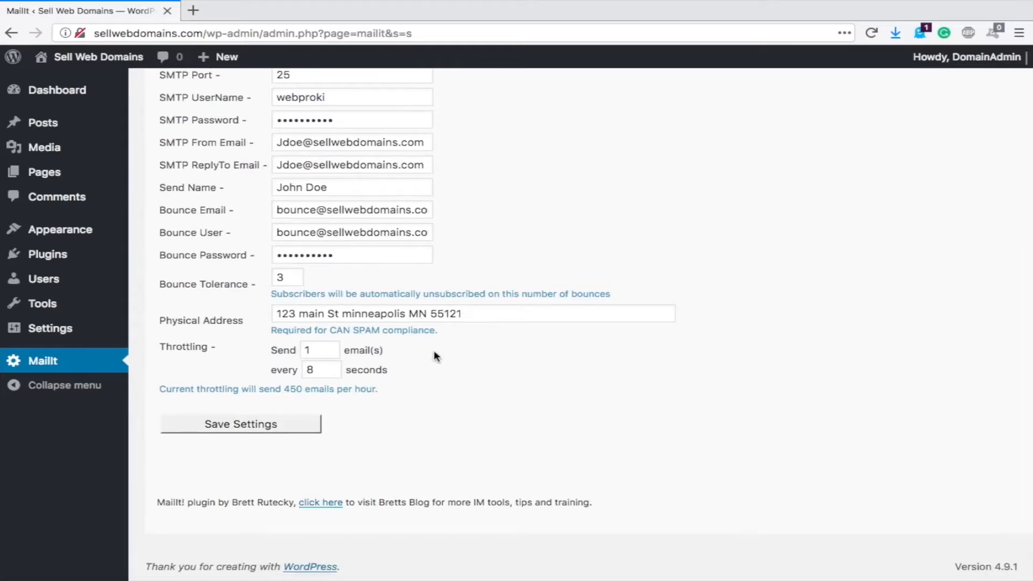
pyautogui.click(323, 371)
pyautogui.press('BackSpace')
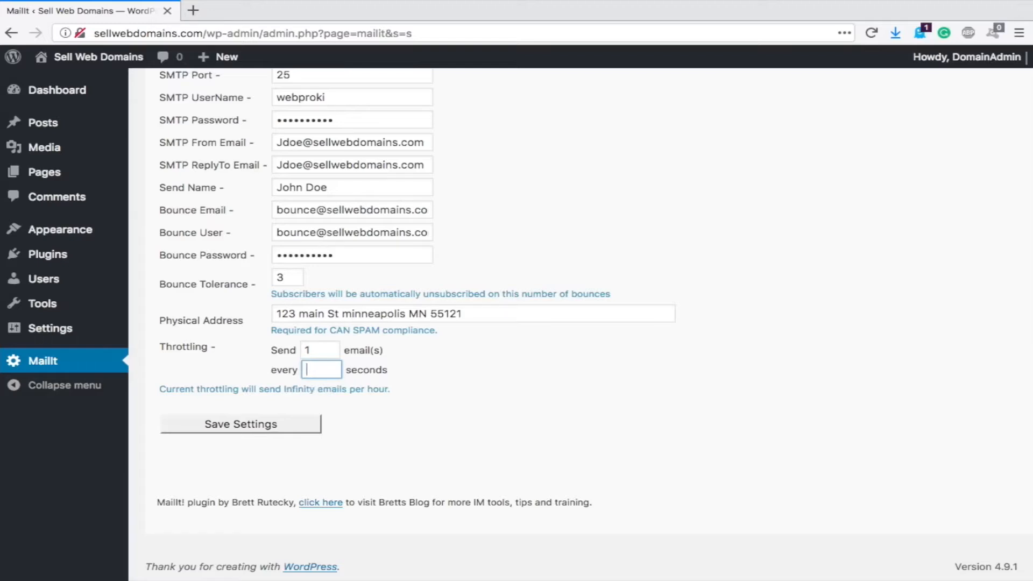
pyautogui.write('12')
pyautogui.click(421, 395)
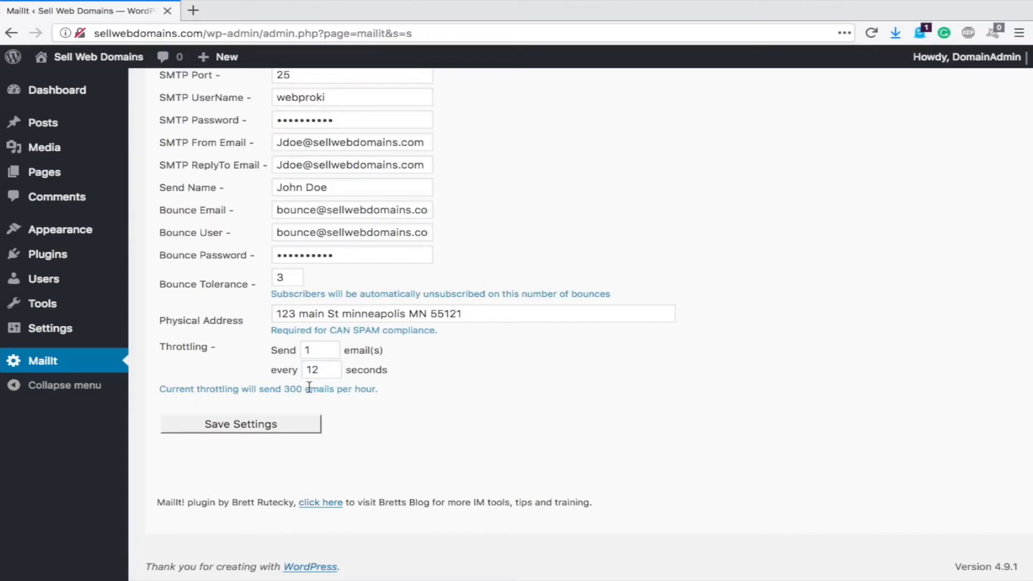
pyautogui.click(322, 371)
pyautogui.press('BackSpace')
pyautogui.write('6')
pyautogui.press('BackSpace')
pyautogui.press('BackSpace')
# - Set the send interval to 20 seconds (180 emails per hour) and save the MailIt settings
pyautogui.write('20')
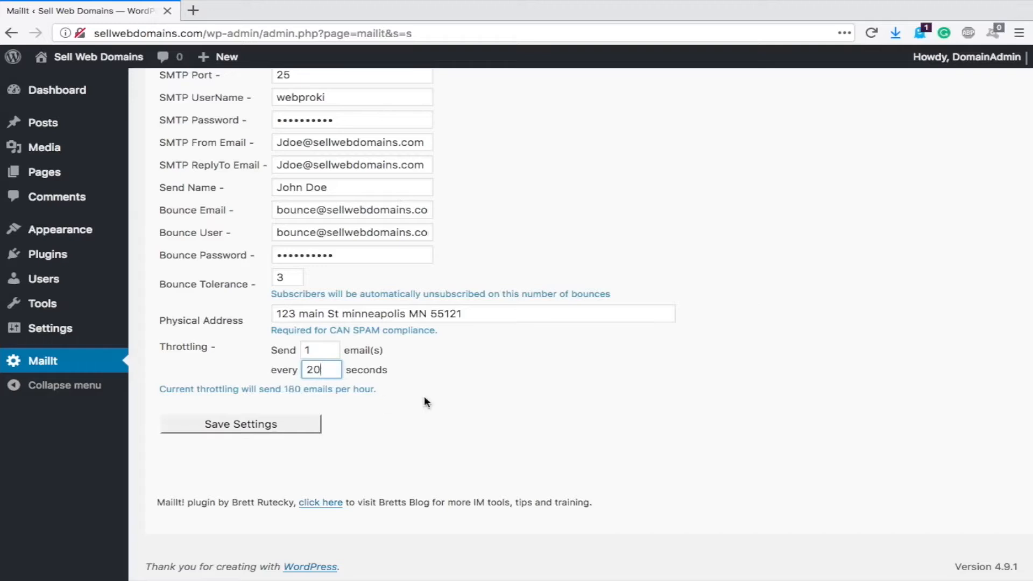
pyautogui.click(486, 408)
pyautogui.click(213, 424)
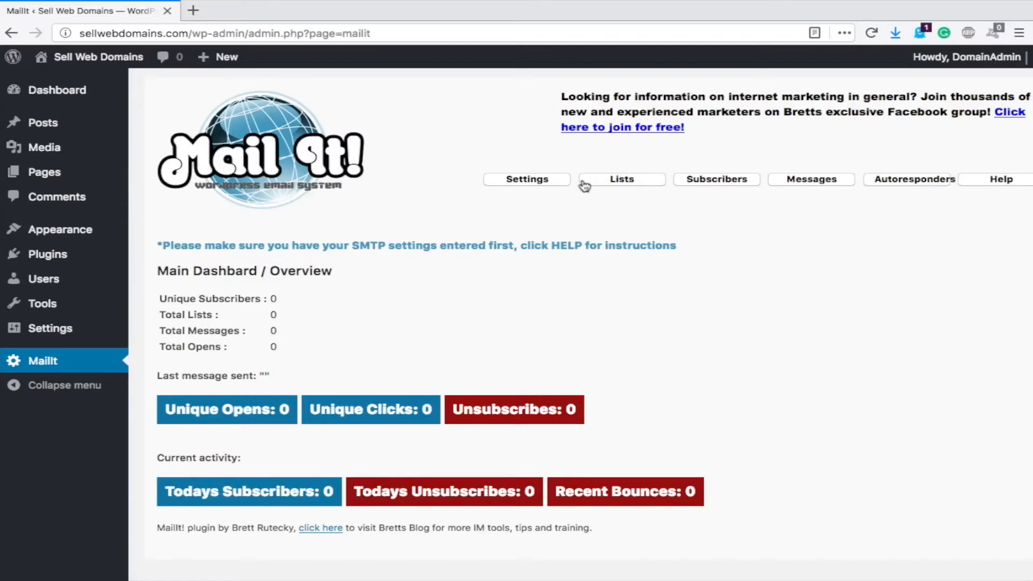
# - Create and save 'Test List' with subscriber message 'You've subscribed because of a test'
pyautogui.click(623, 183)
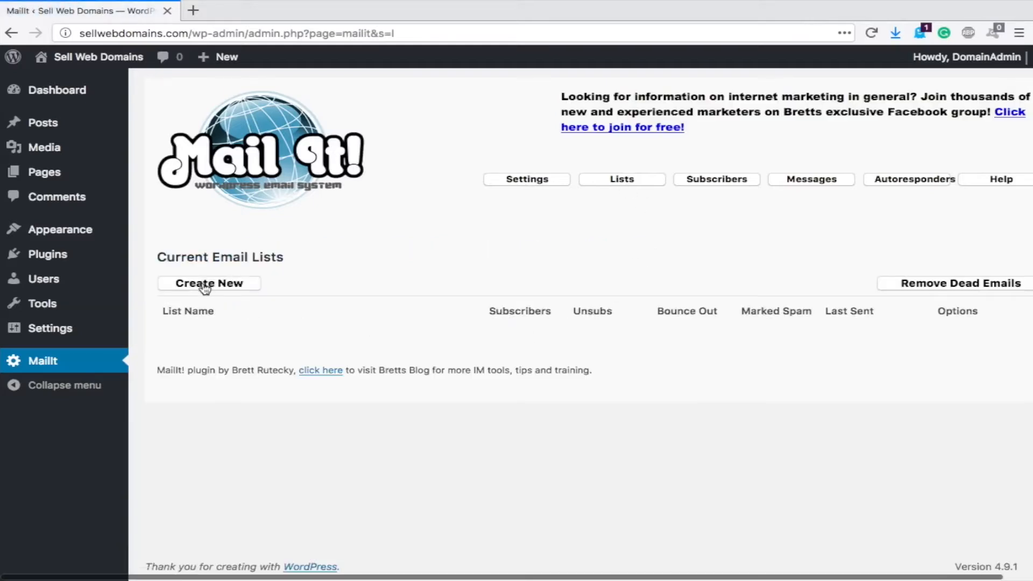
pyautogui.click(205, 289)
pyautogui.click(280, 289)
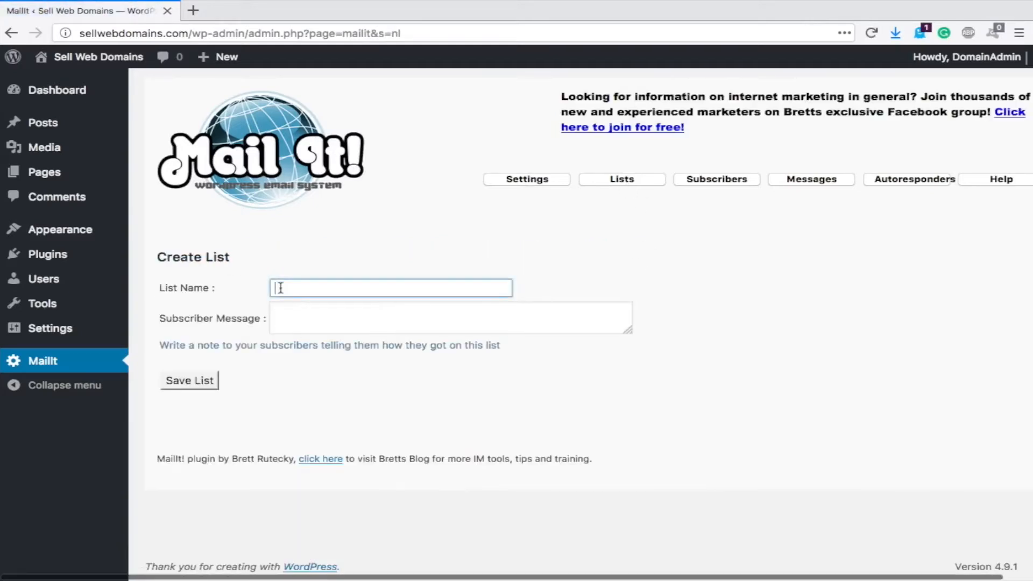
pyautogui.write('Test List')
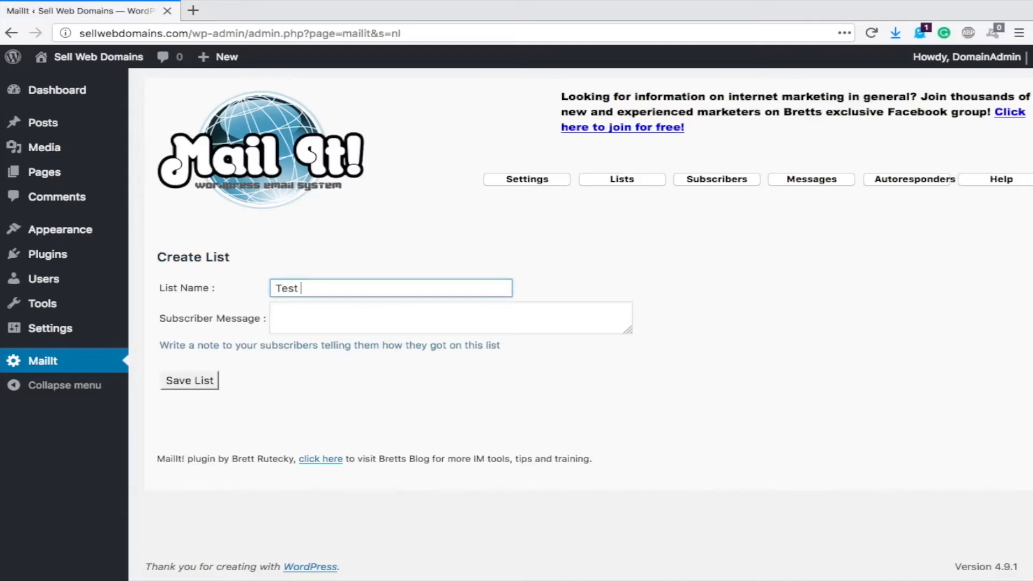
pyautogui.click(305, 323)
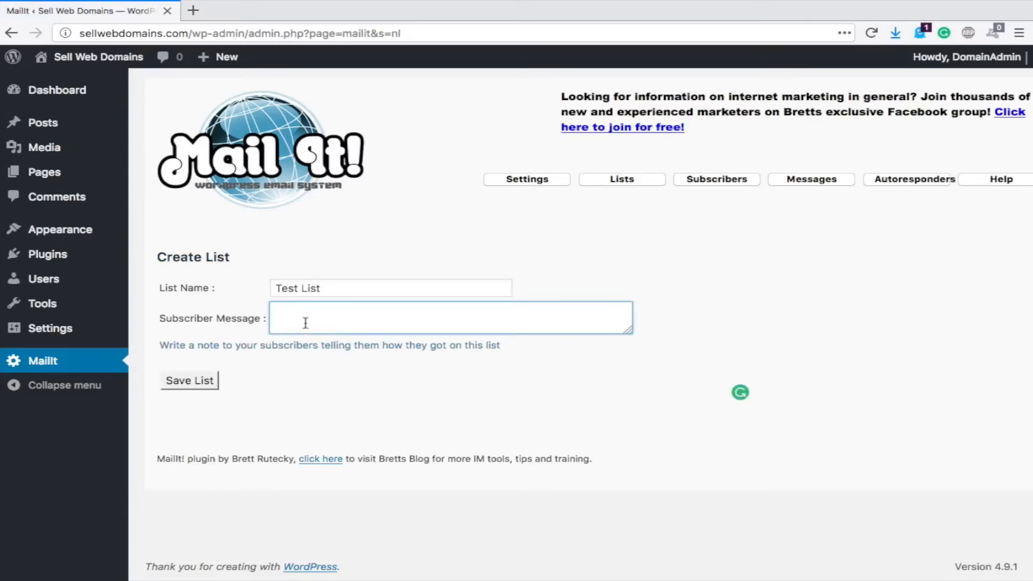
pyautogui.write("You've su")
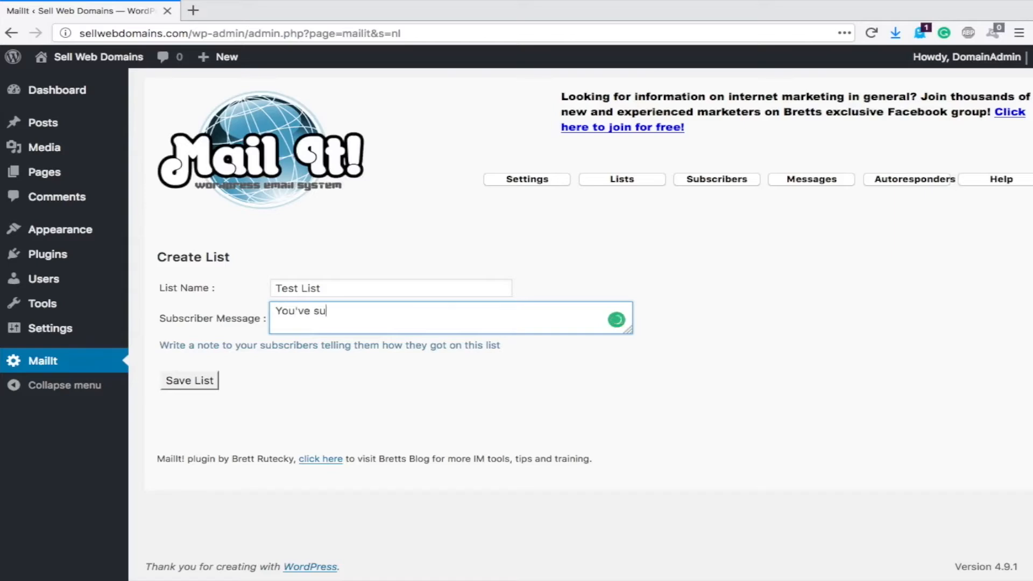
pyautogui.write('bscribed becas')
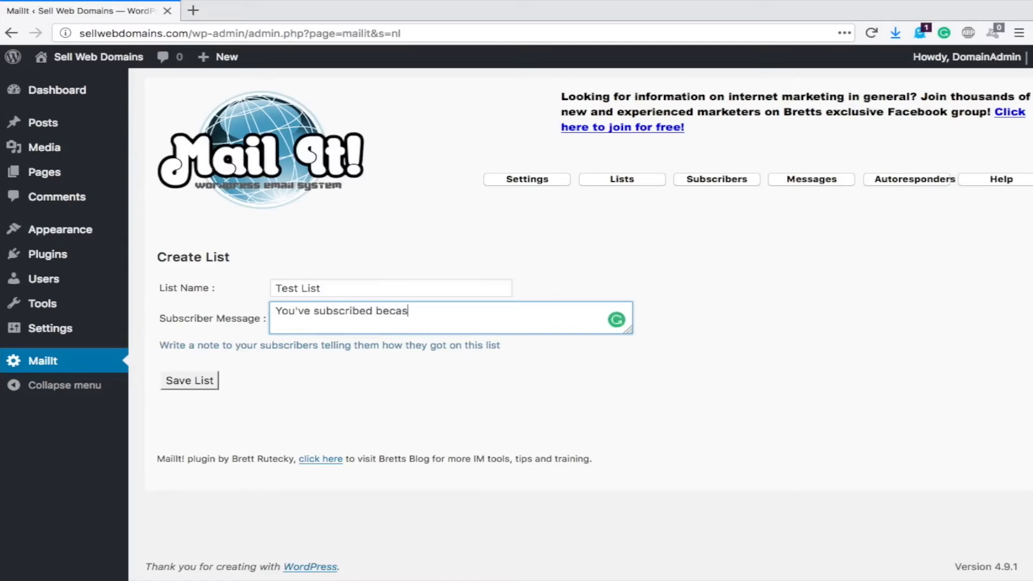
pyautogui.press('BackSpace')
pyautogui.write('use of a test')
pyautogui.click(191, 384)
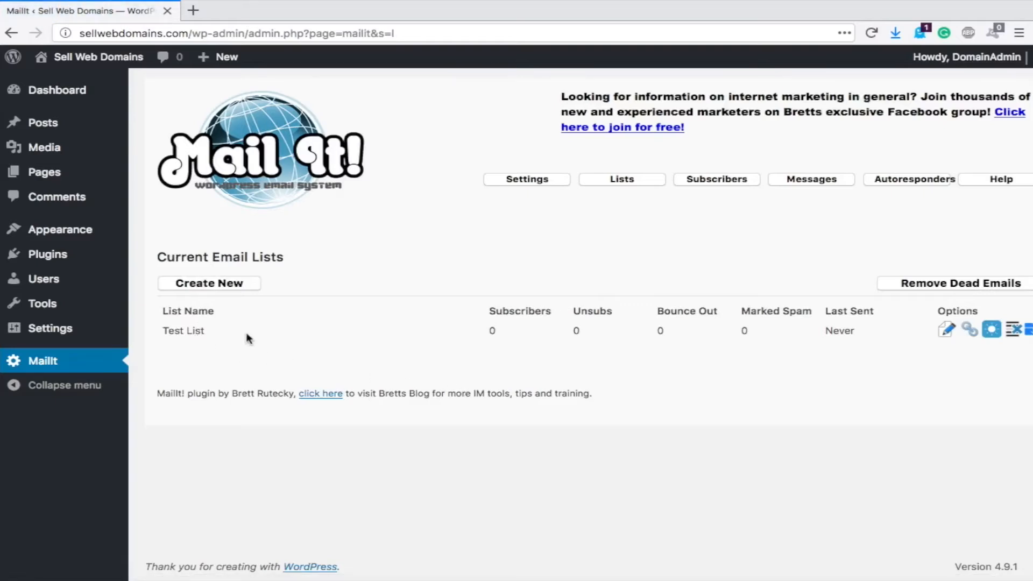
# - Open the single-subscriber form on the Subscribers page, keeping Test List as the list
pyautogui.click(723, 182)
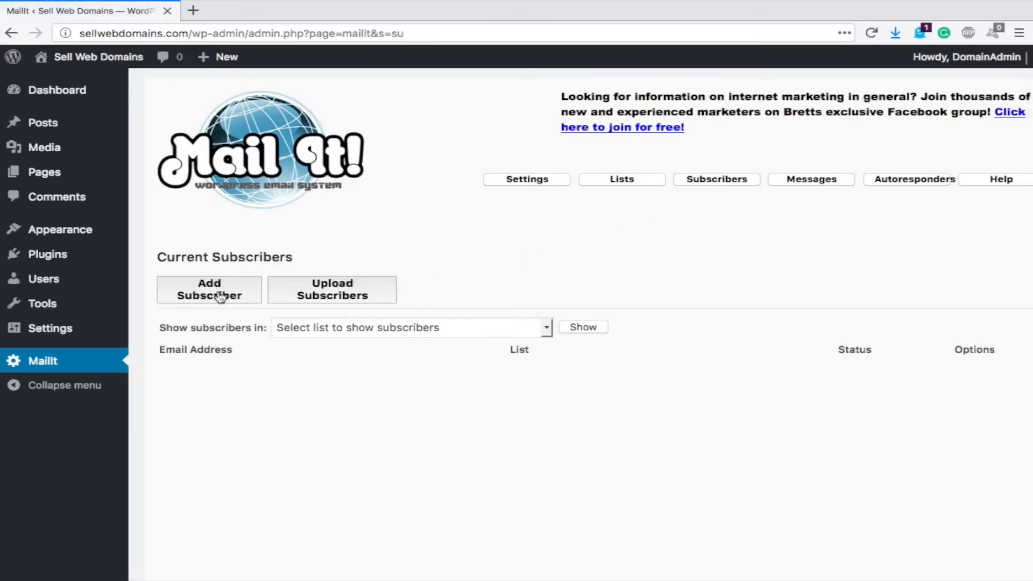
pyautogui.click(200, 296)
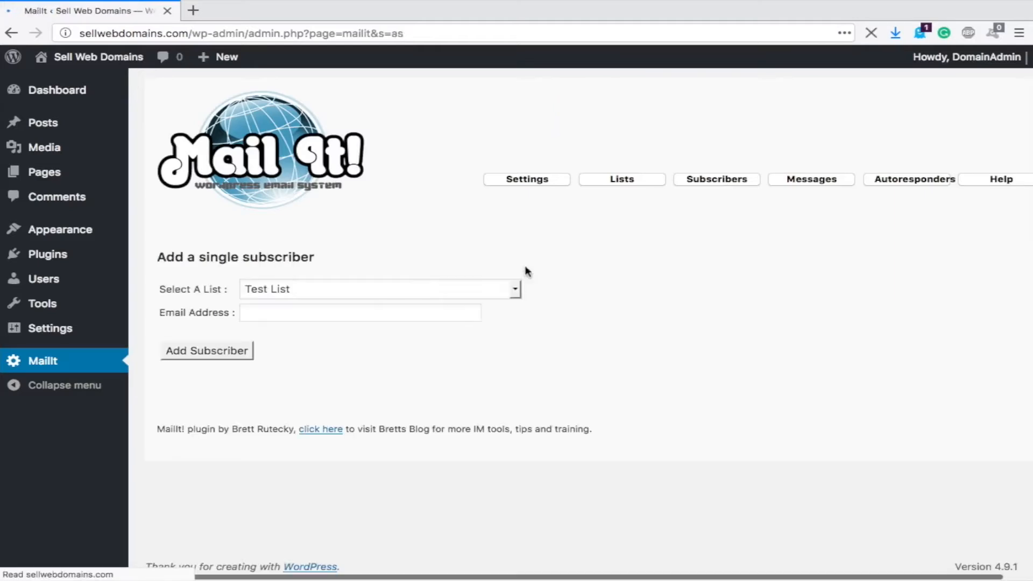
pyautogui.click(278, 289)
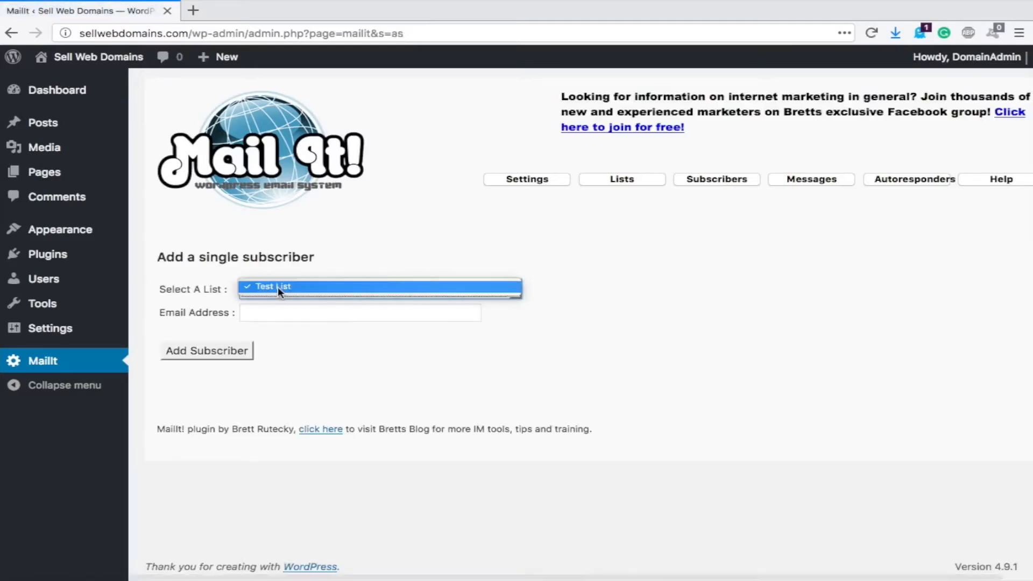
pyautogui.click(278, 289)
pyautogui.click(276, 313)
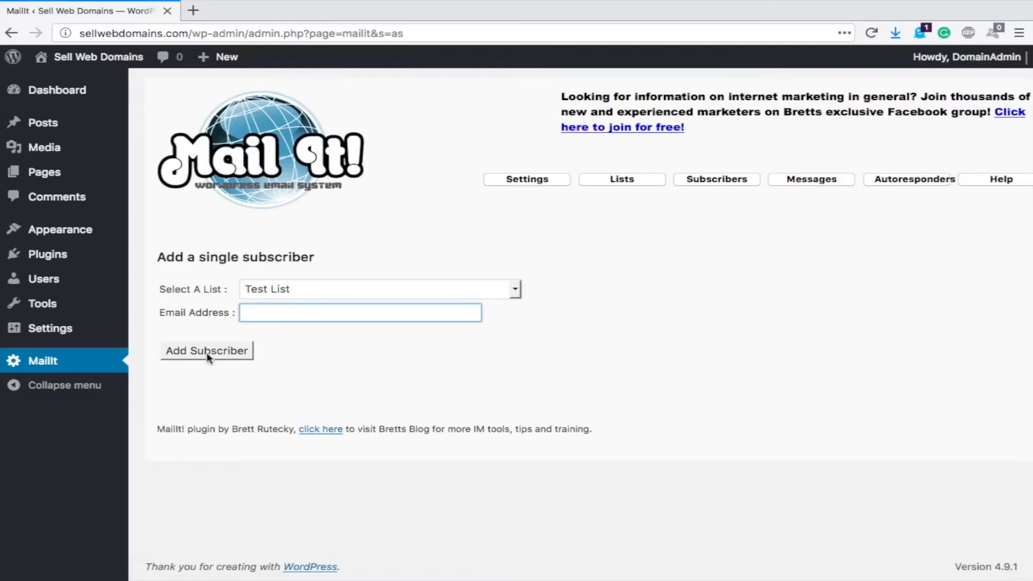
# - Return to the empty subscribers overview and place the cursor below the last address in the text file
pyautogui.click(623, 183)
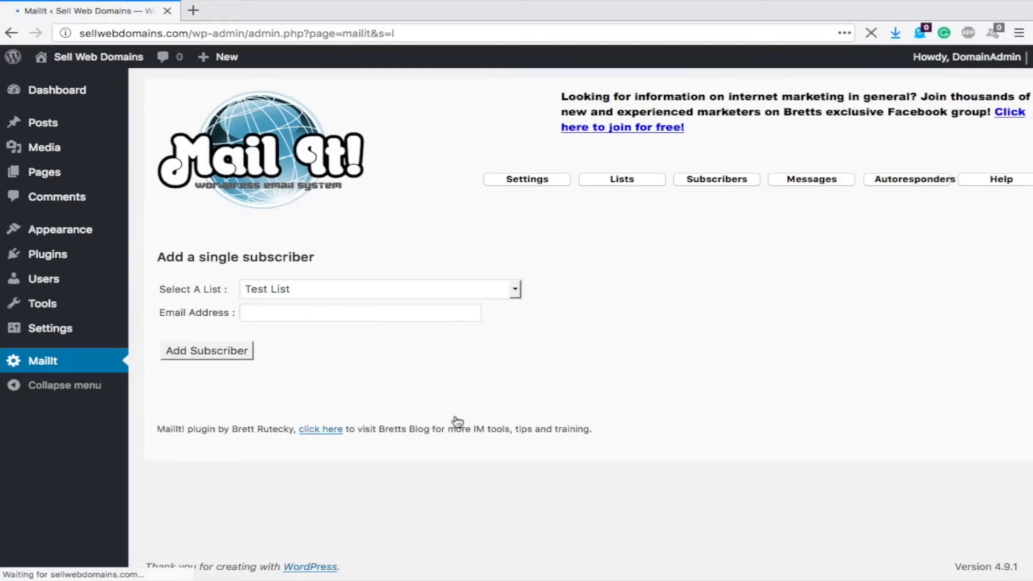
pyautogui.click(738, 183)
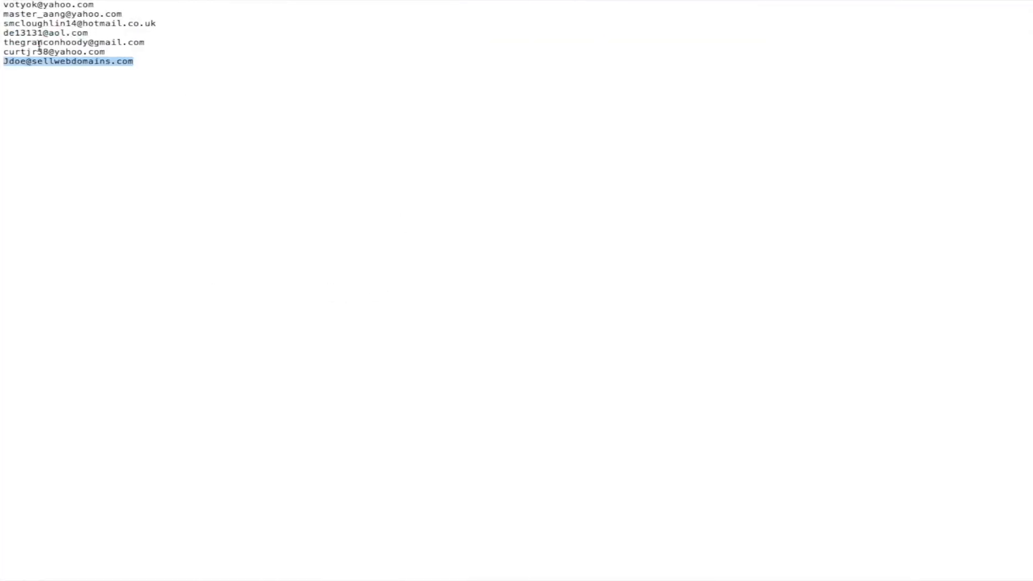
pyautogui.click(175, 85)
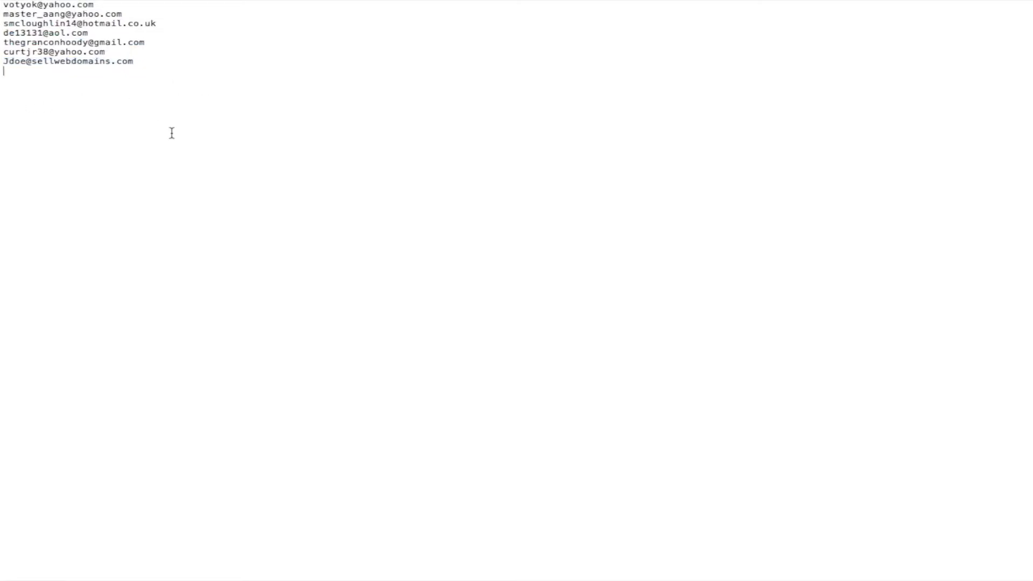
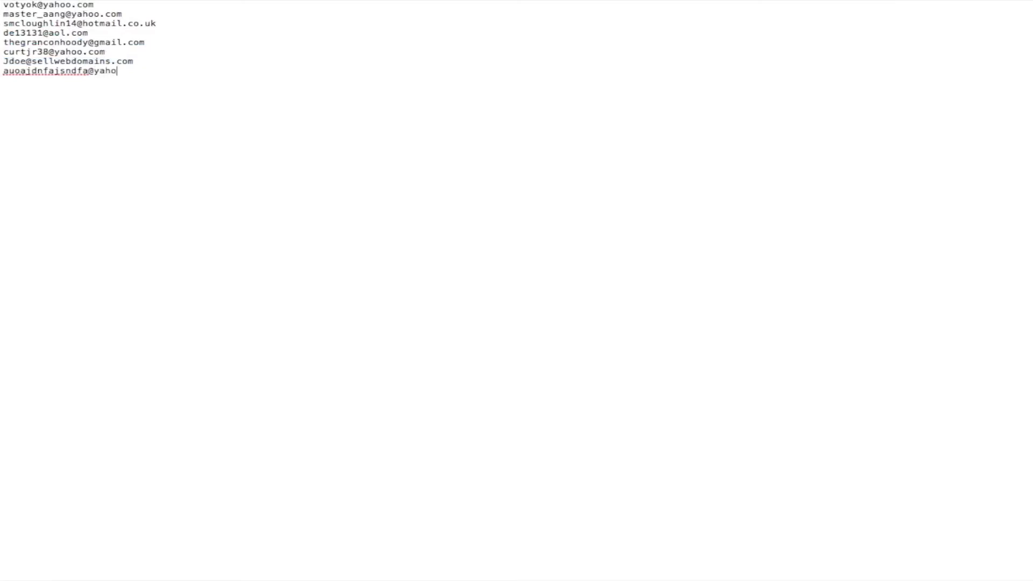
# - Add three made-up test email addresses on new lines at the end of the text list
pyautogui.press('Return')
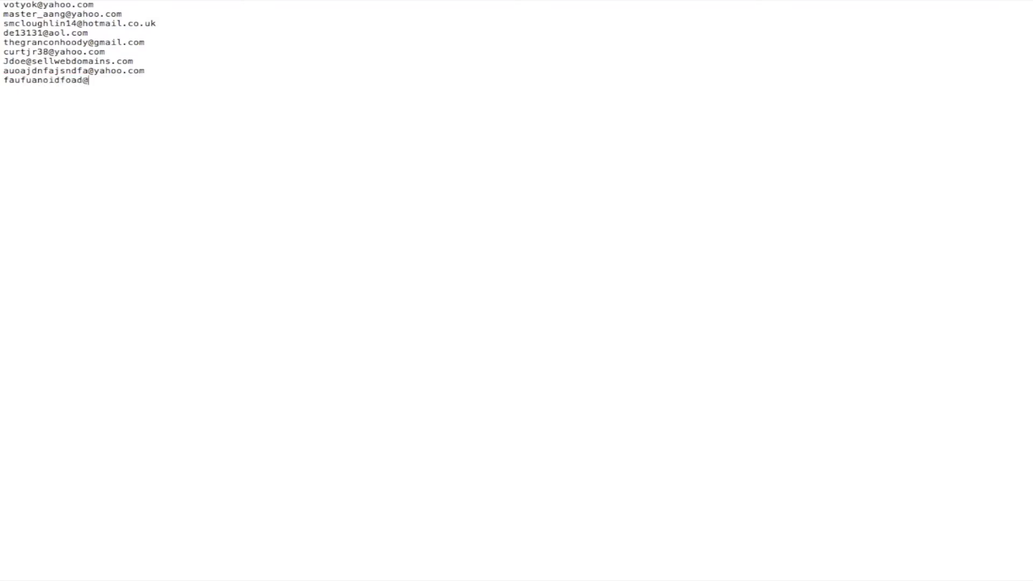
pyautogui.press('Return')
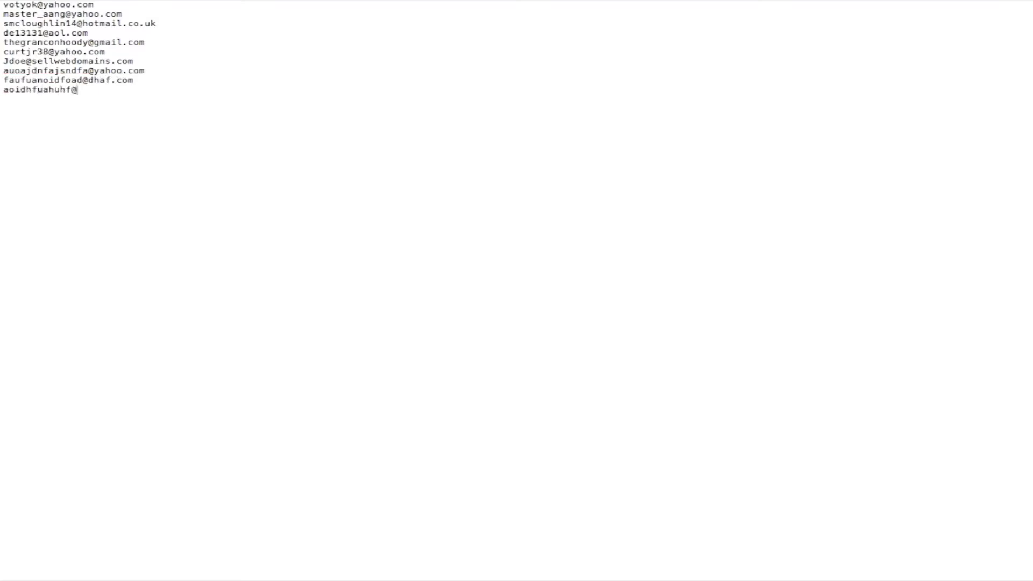
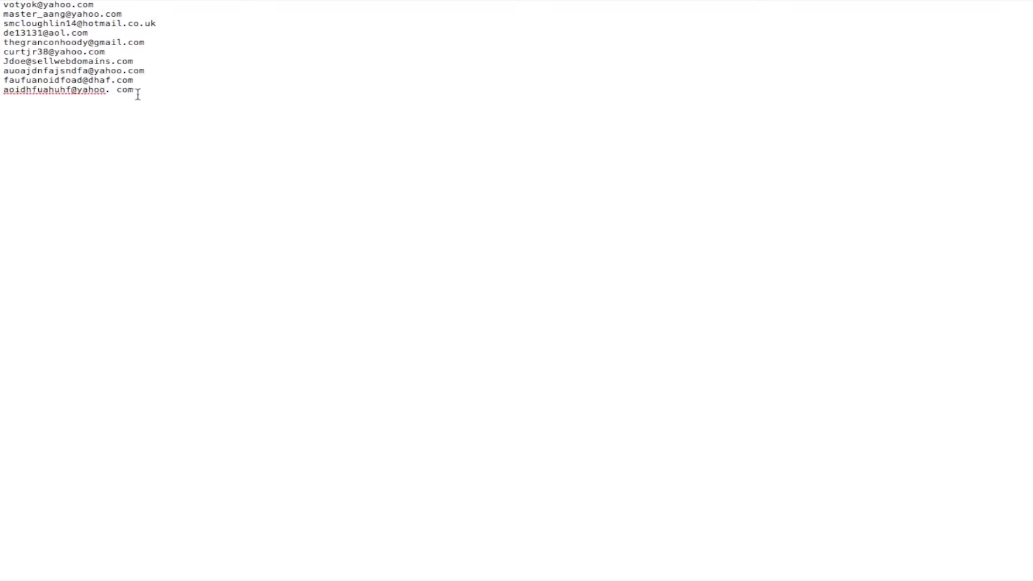
# - Tidy the stray space in the last address and review all ten addresses in the file
pyautogui.moveTo(117, 89); pyautogui.dragTo(111, 89)
pyautogui.click(154, 87)
pyautogui.moveTo(13, 71); pyautogui.dragTo(16, 102)
pyautogui.click(149, 118)
pyautogui.moveTo(110, 51); pyautogui.dragTo(57, 8)
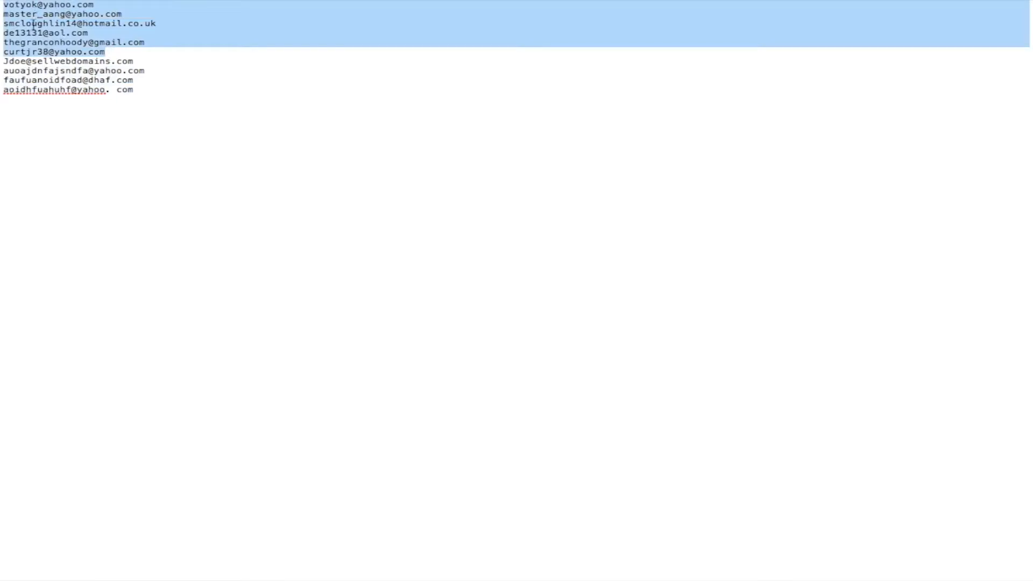
pyautogui.moveTo(135, 61); pyautogui.dragTo(1, 61)
pyautogui.click(147, 168)
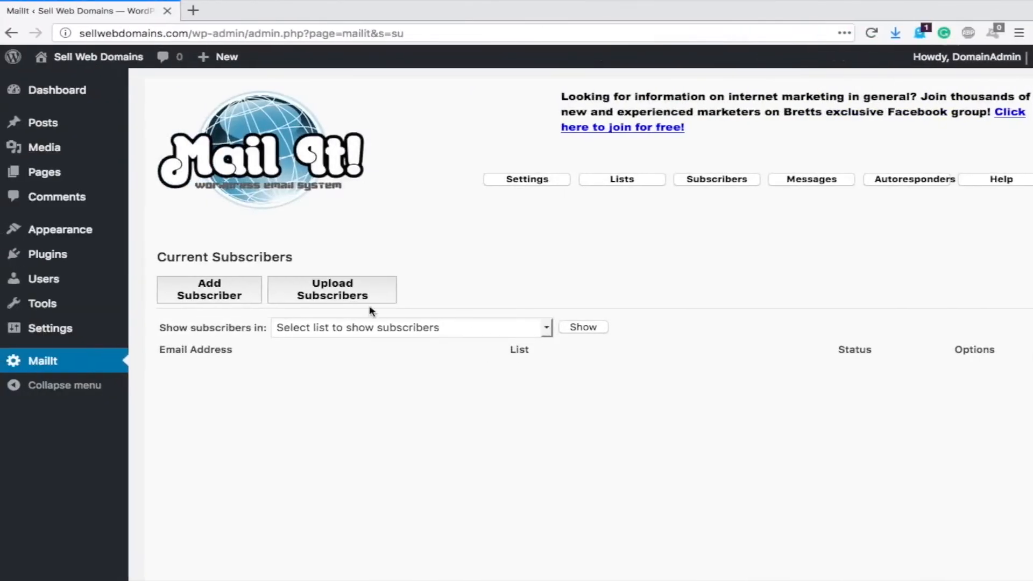
pyautogui.click(348, 295)
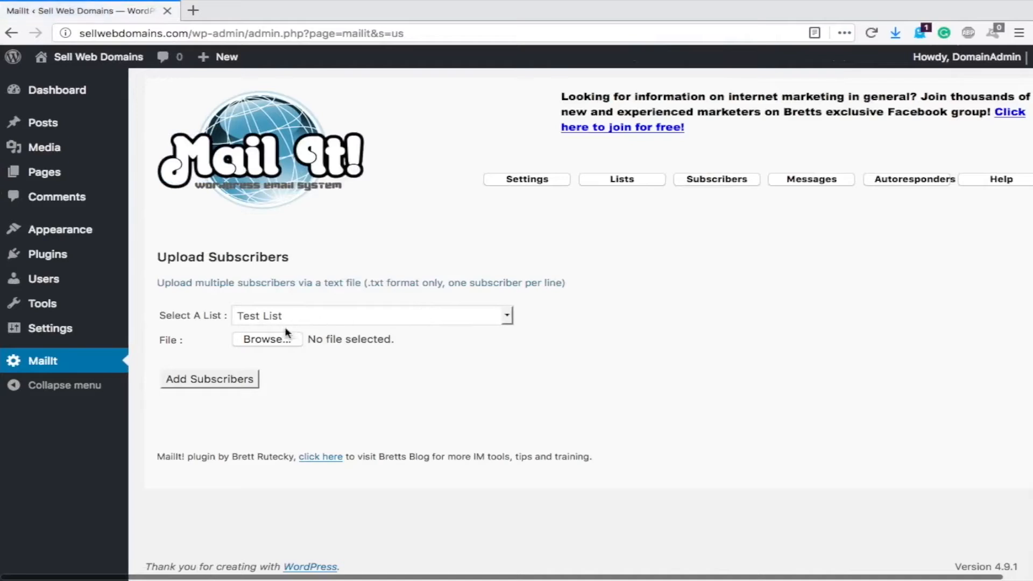
# - Upload email tests.txt from Downloads as subscribers into Test List
pyautogui.click(270, 339)
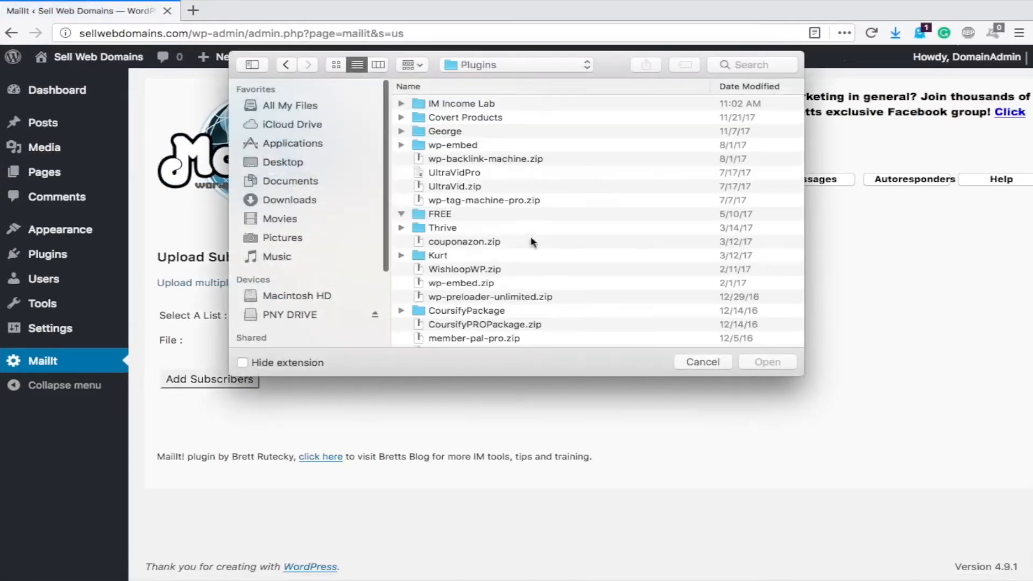
pyautogui.click(282, 199)
pyautogui.click(453, 107)
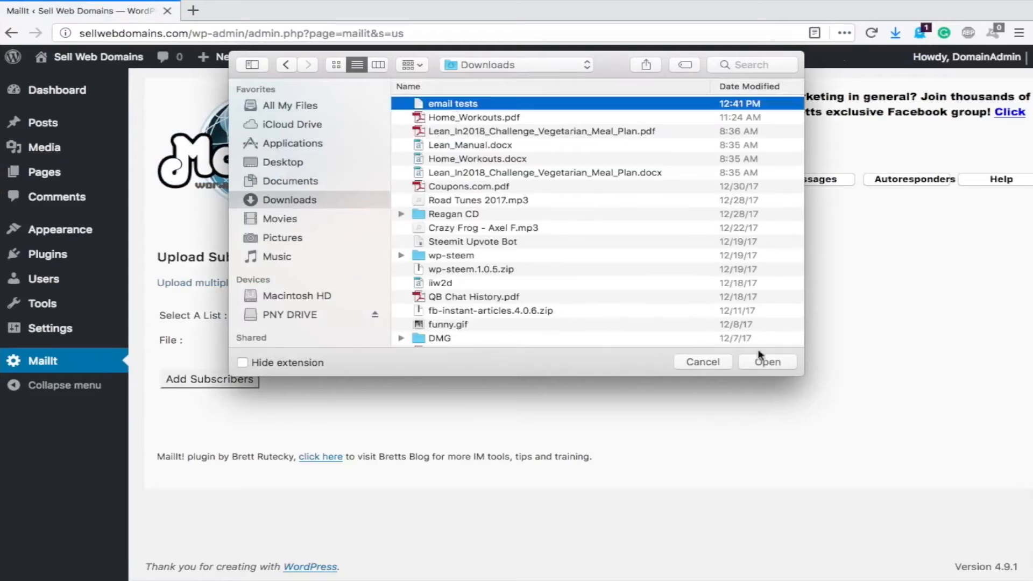
pyautogui.click(767, 361)
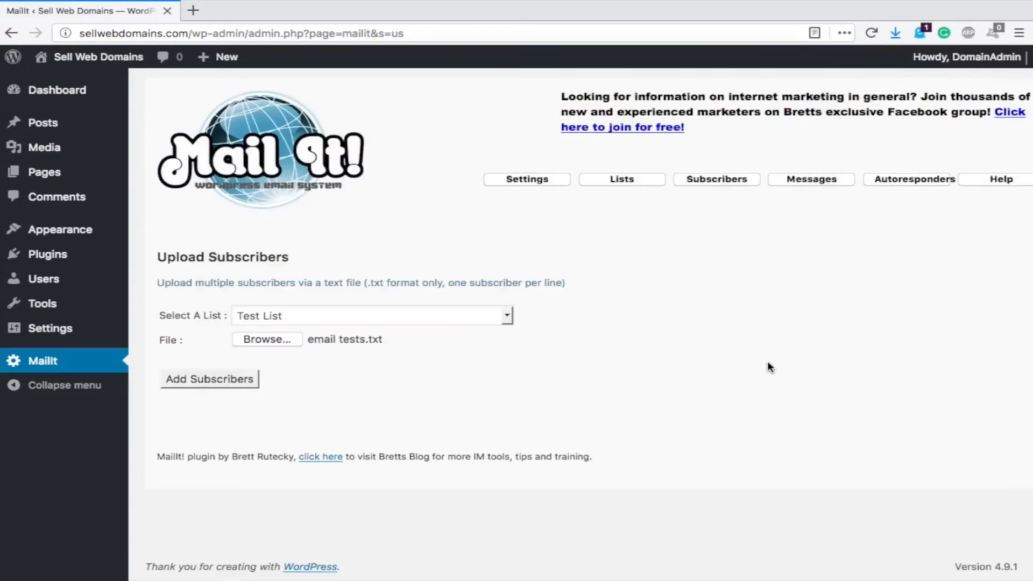
pyautogui.click(203, 380)
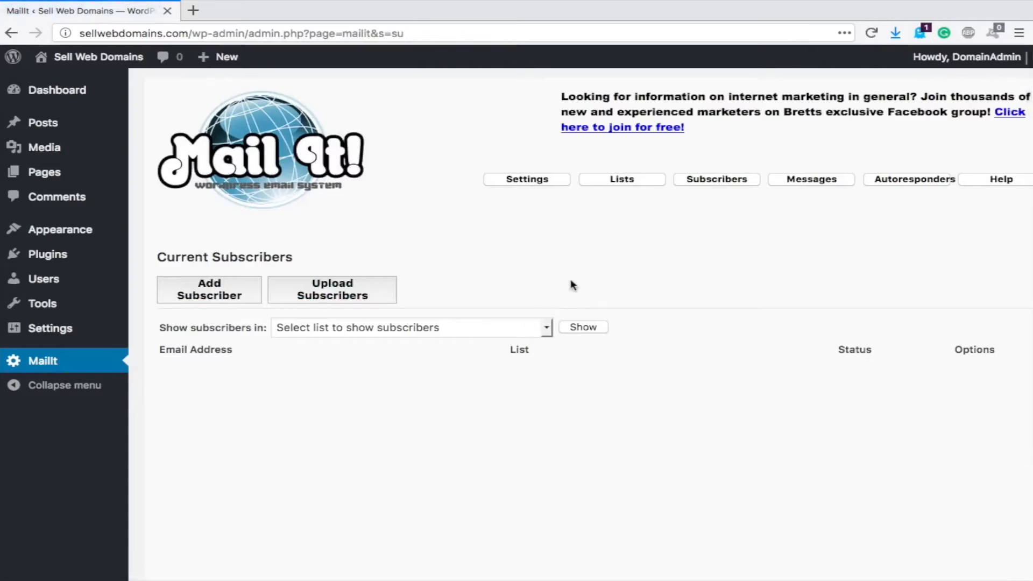
# - Show Test List's ten subscribers and check them against the last address in the text file
pyautogui.click(709, 183)
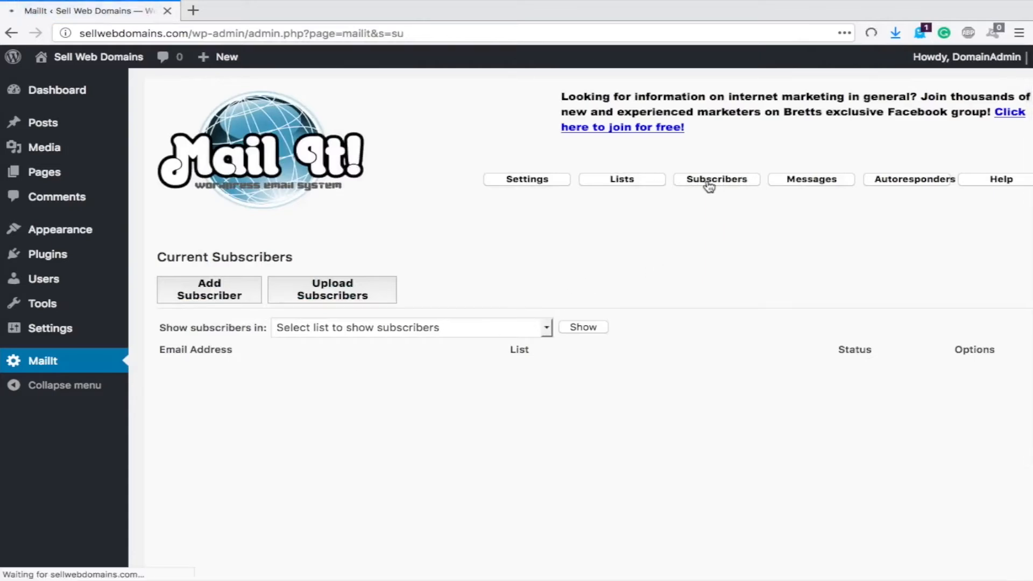
pyautogui.scroll(-2, 640, 290)
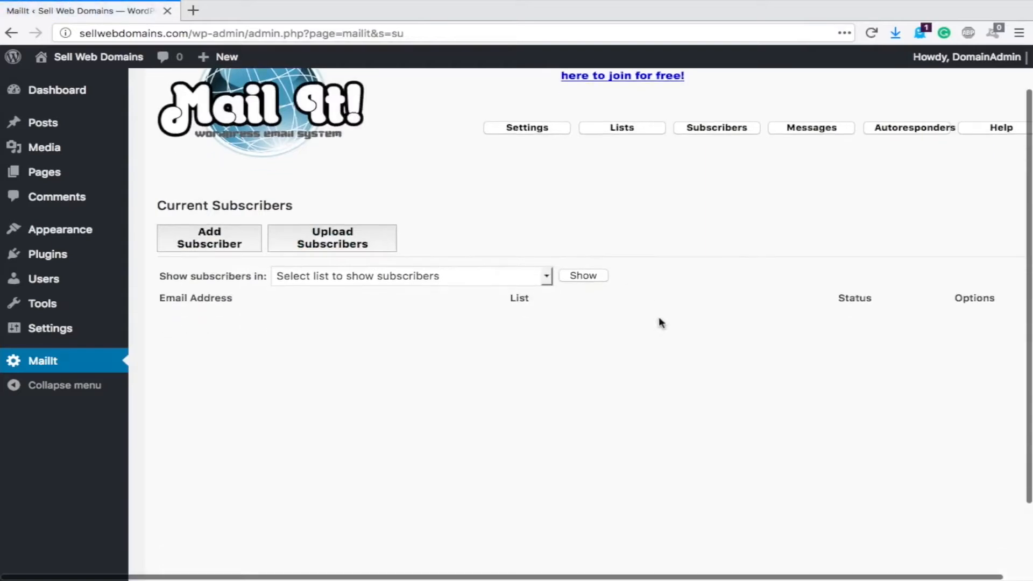
pyautogui.scroll(-4, 647, 320)
pyautogui.click(533, 184)
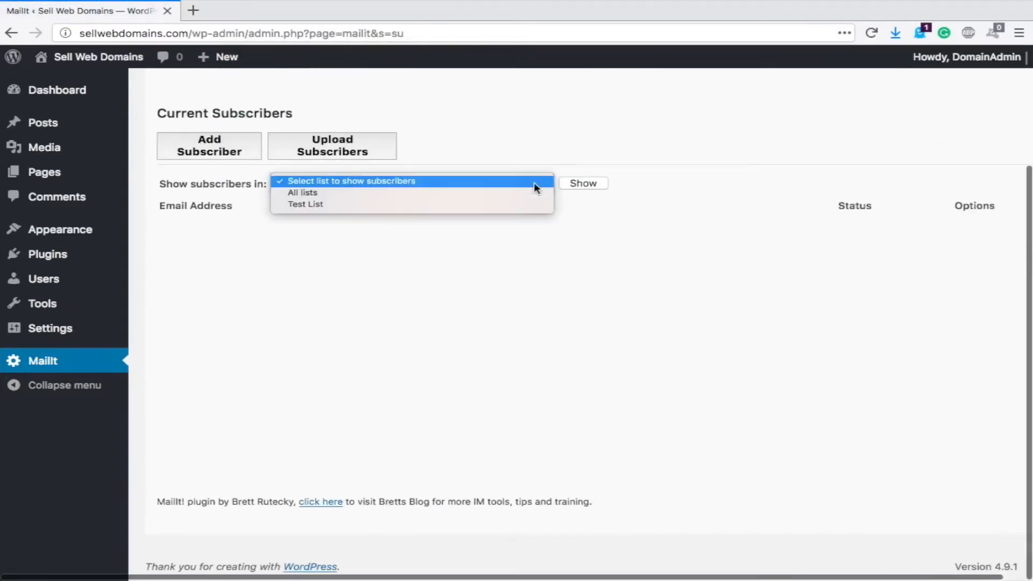
pyautogui.click(301, 205)
pyautogui.click(572, 184)
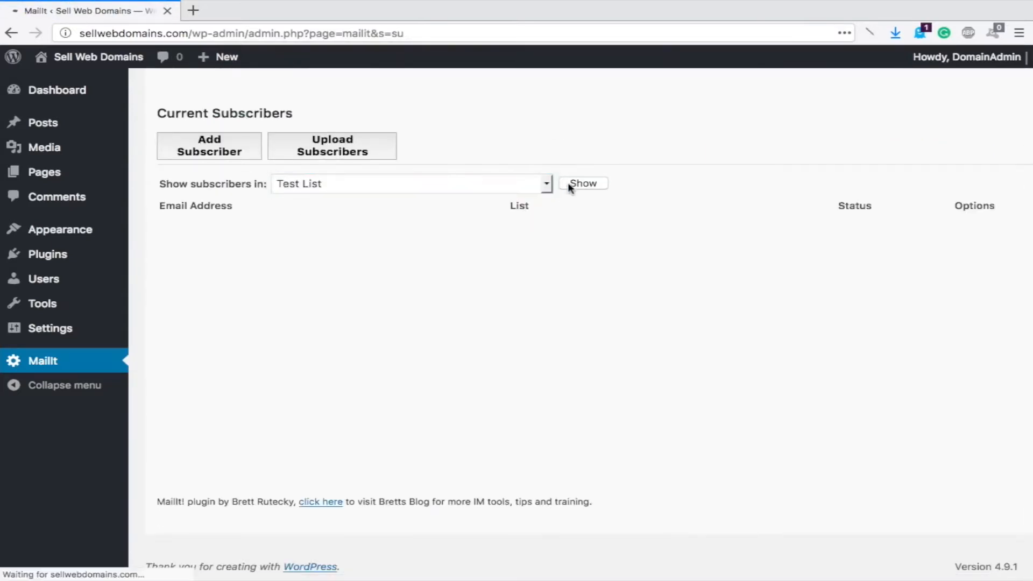
pyautogui.scroll(-5, 337, 246)
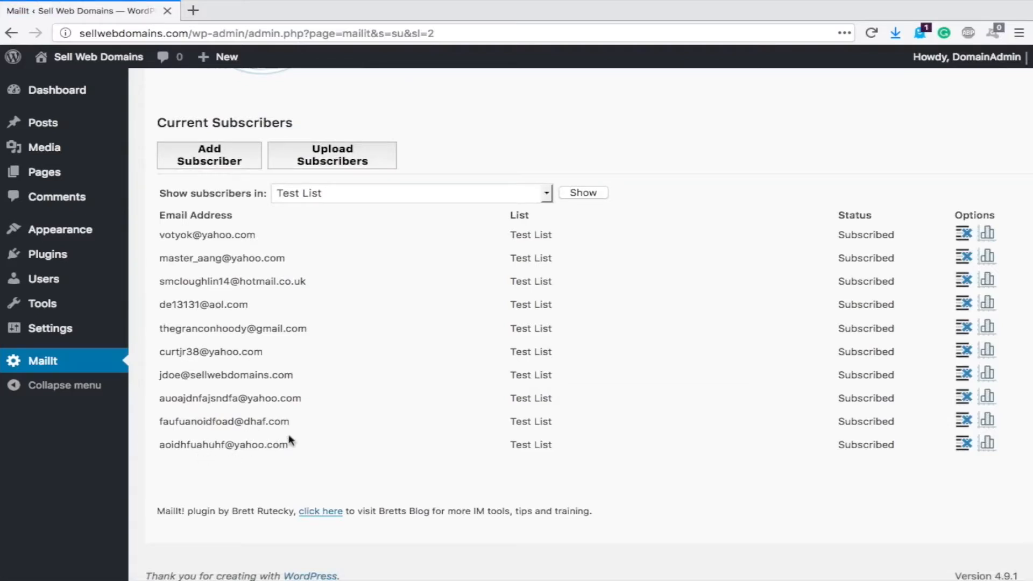
pyautogui.hotkey('ctrl', 'Right')
pyautogui.moveTo(3, 90); pyautogui.dragTo(136, 90)
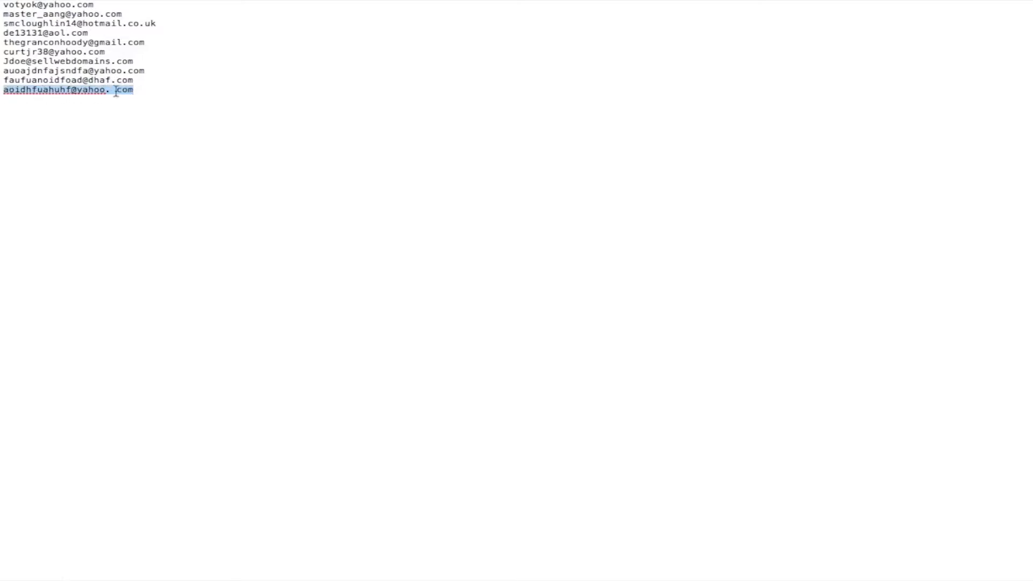
pyautogui.hotkey('ctrl', 'Left')
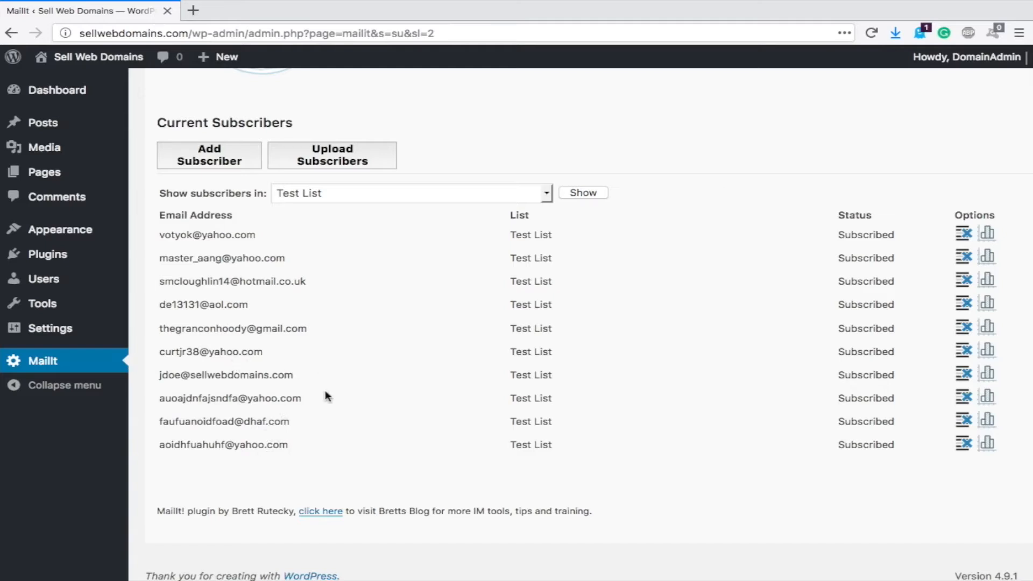
pyautogui.scroll(3, 327, 397)
# - Start a new message 'Test Message' with body 'THis is a test email for the test list.' and 'THank you,'
pyautogui.click(803, 181)
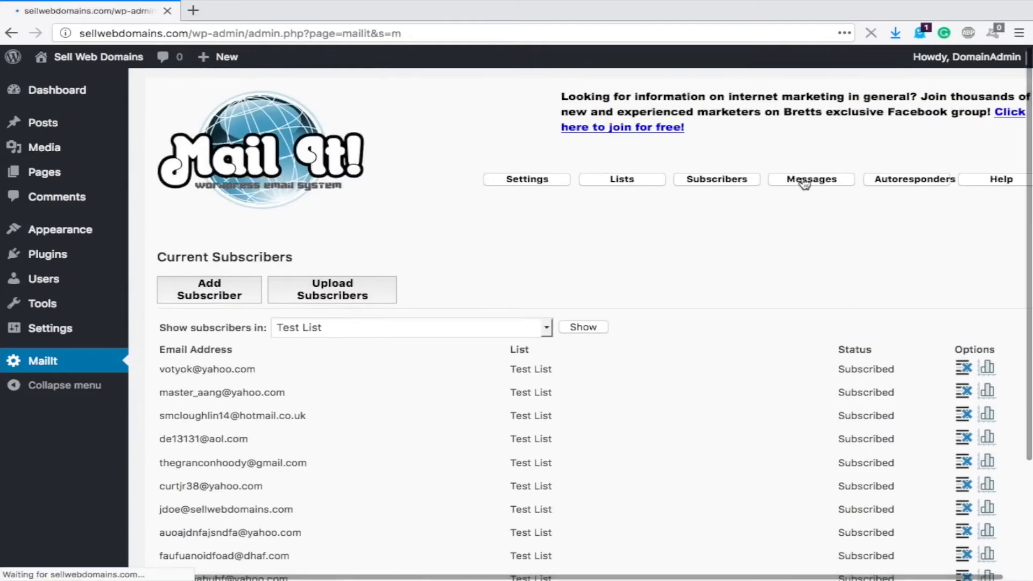
pyautogui.click(215, 284)
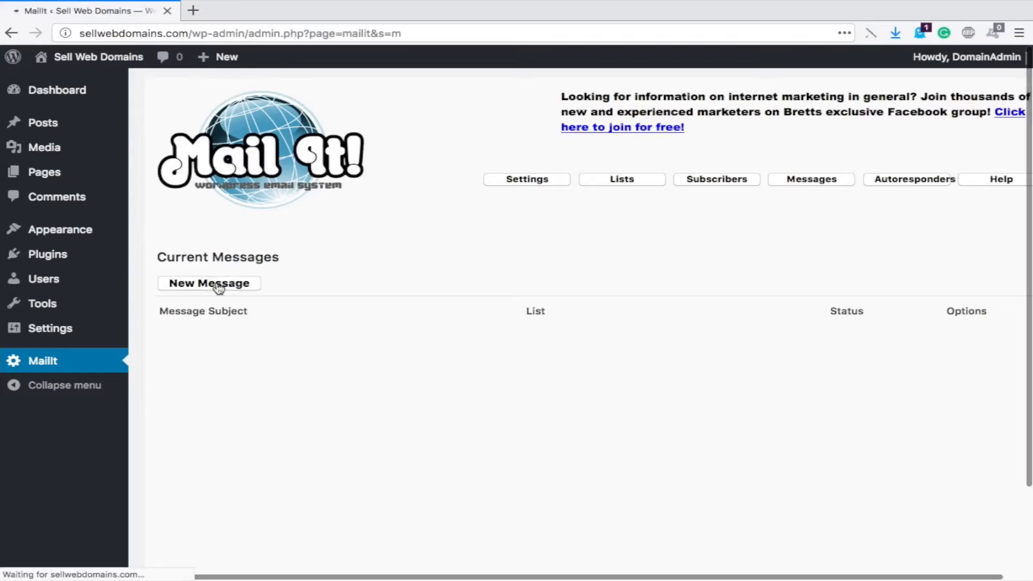
pyautogui.click(340, 350)
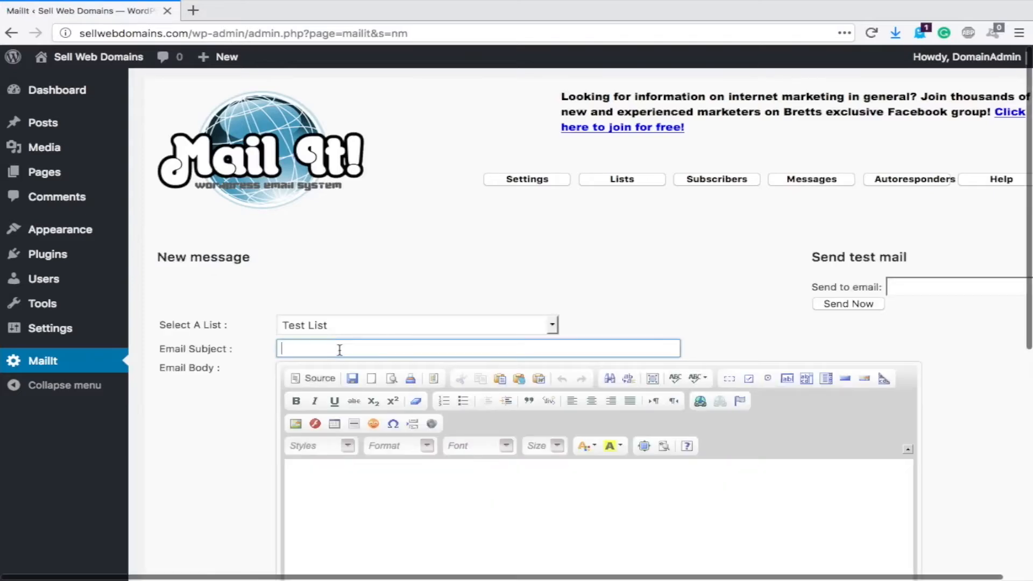
pyautogui.write('Test Message')
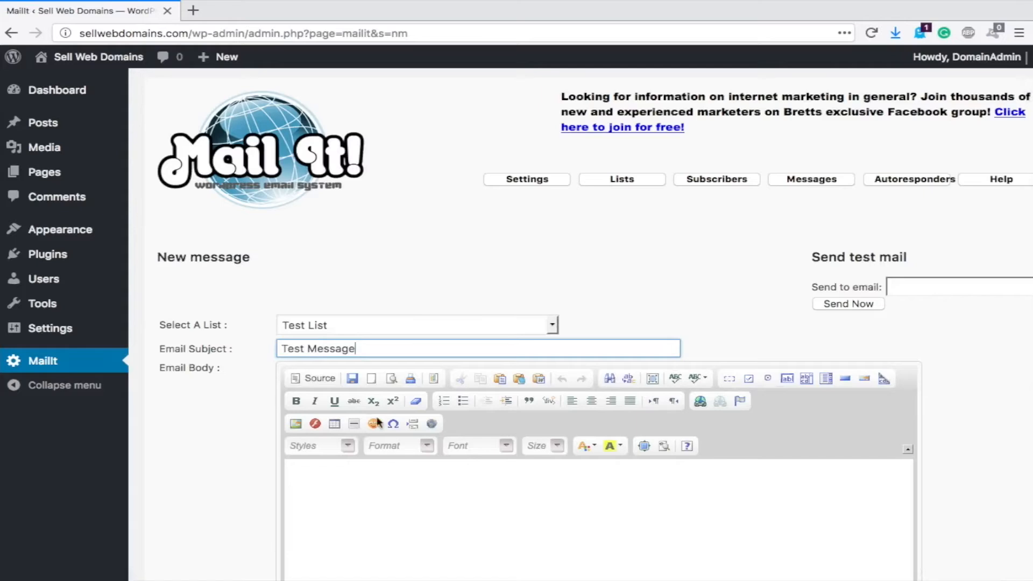
pyautogui.click(412, 505)
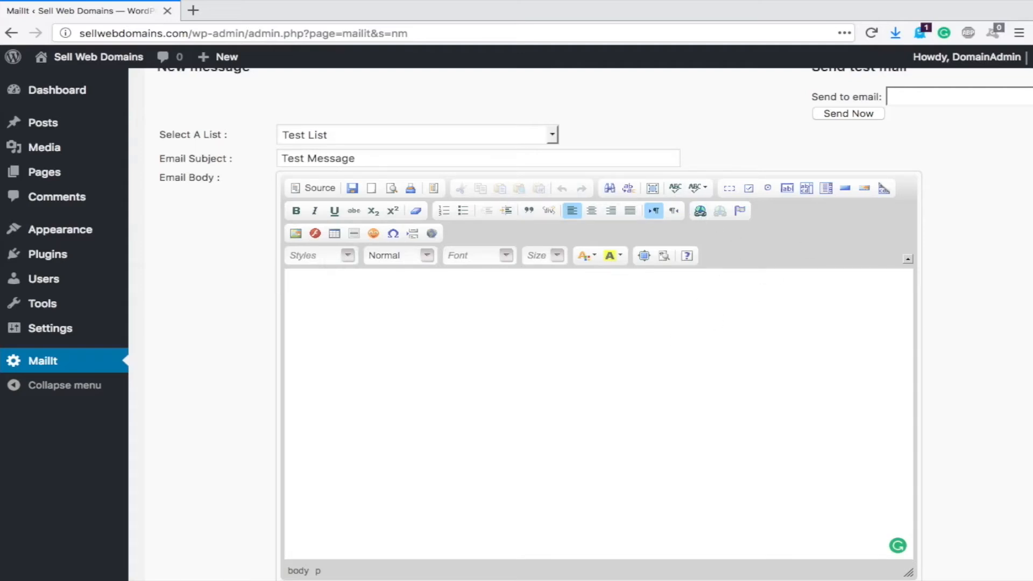
pyautogui.write('THis is a te')
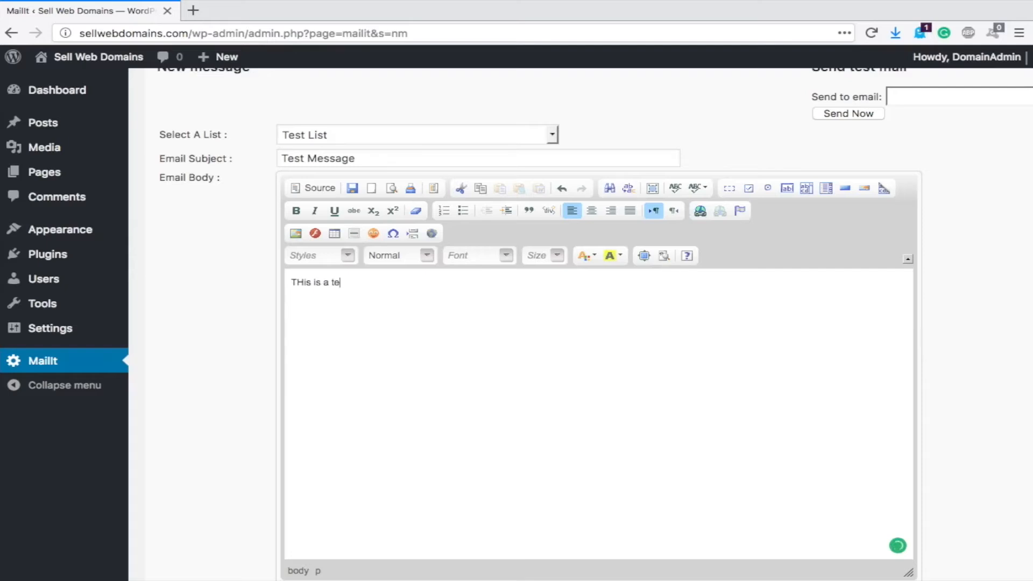
pyautogui.write('st email for the test list.')
pyautogui.press('Return')
pyautogui.press('Return')
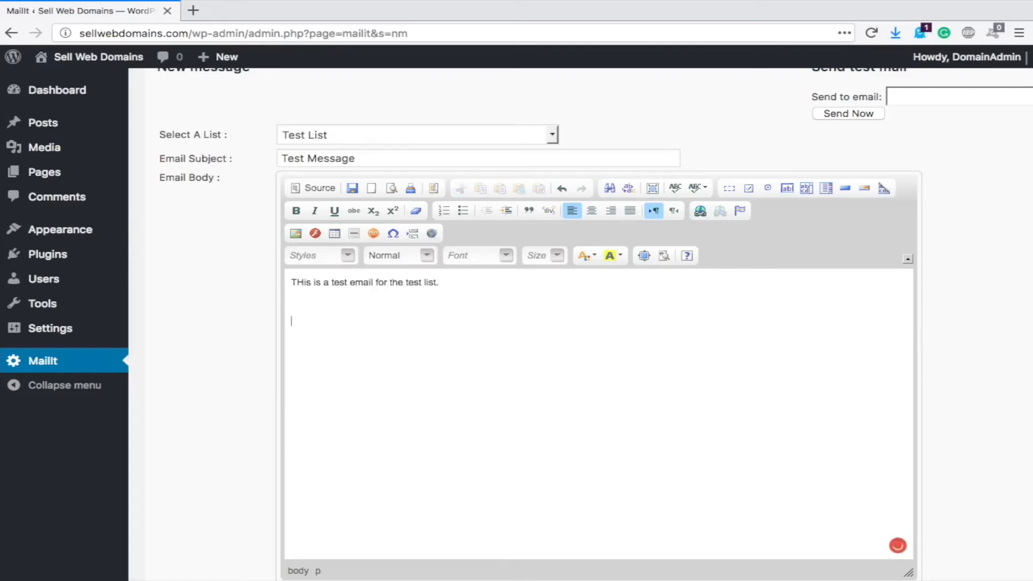
pyautogui.write('THank you,')
pyautogui.press('Return')
# - Correct 'THis' and 'THank' to 'This' and 'Thank', and add a signature name under 'Thank you,'
pyautogui.click(304, 281)
pyautogui.press('BackSpace')
pyautogui.write('h')
pyautogui.click(303, 321)
pyautogui.press('BackSpace')
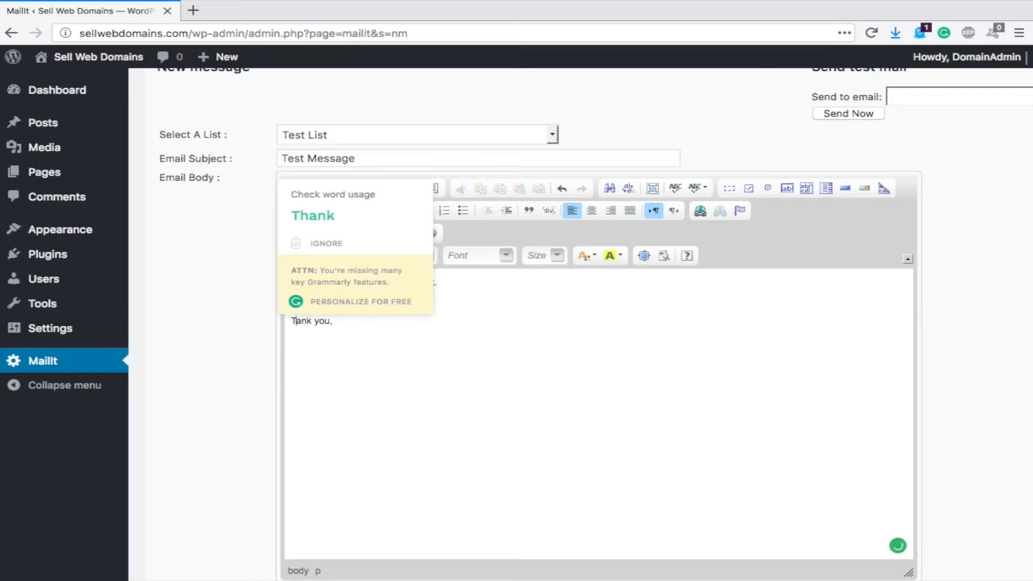
pyautogui.write('h')
pyautogui.click(352, 342)
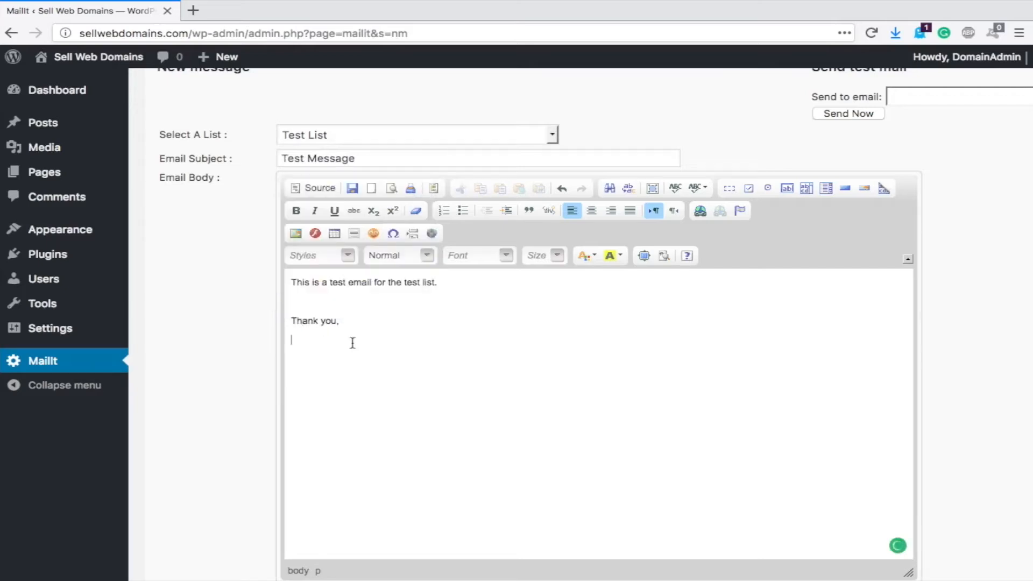
pyautogui.write('John Doe')
pyautogui.scroll(-3, 895, 385)
# - Save Test Message so it is listed for Test List as Not Sent
pyautogui.click(308, 445)
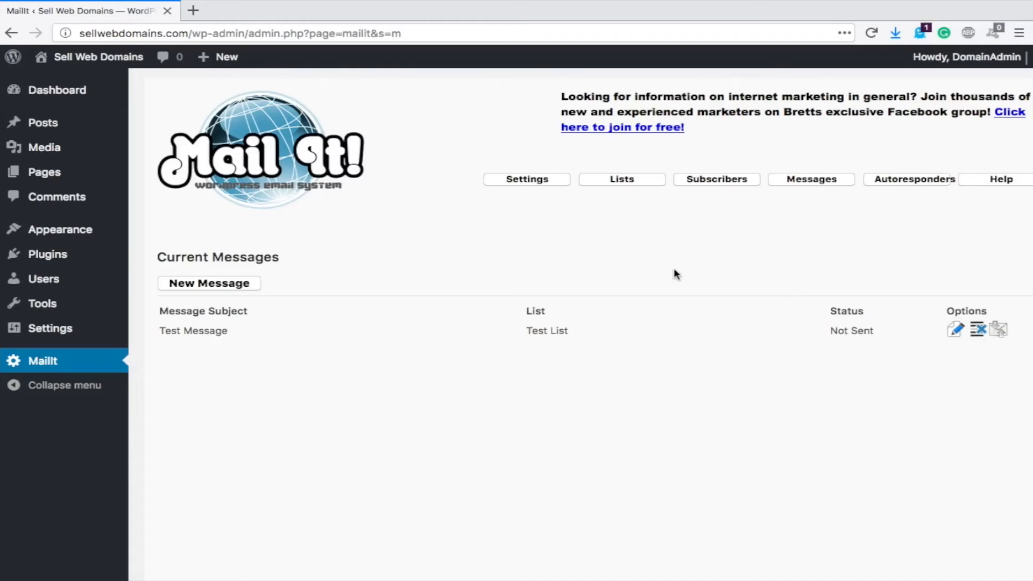
pyautogui.click(520, 182)
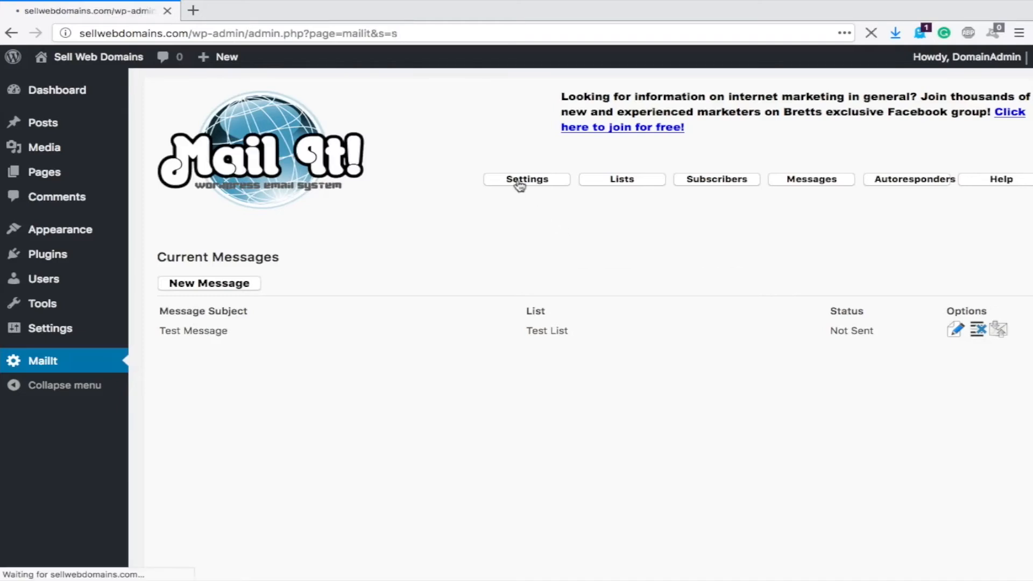
# - Send a test email to the sender's own address and acknowledge the 'Email sent - Settings seem fine' alert
pyautogui.click(922, 291)
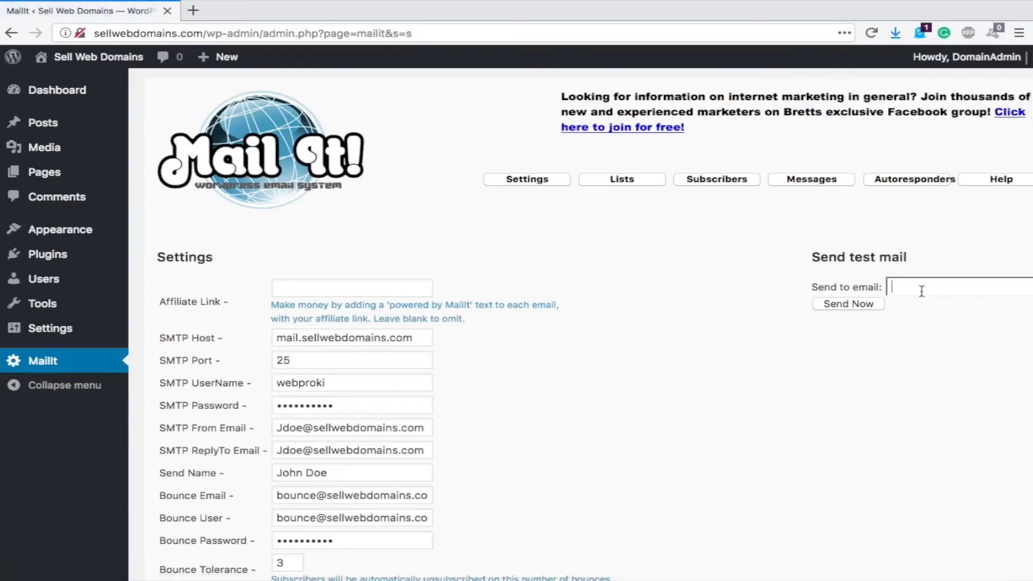
pyautogui.hotkey('ctrl', 'v')
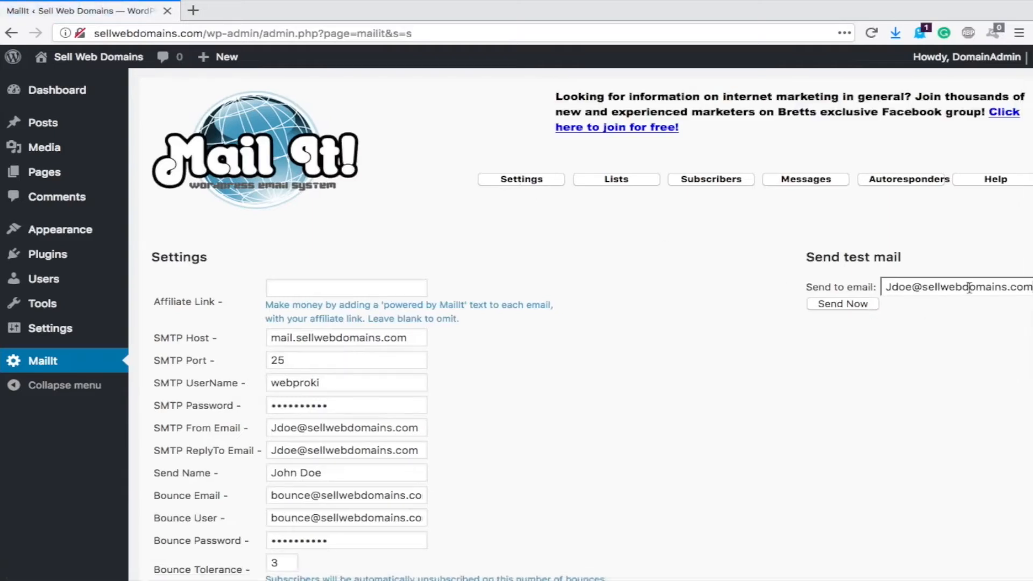
pyautogui.click(847, 303)
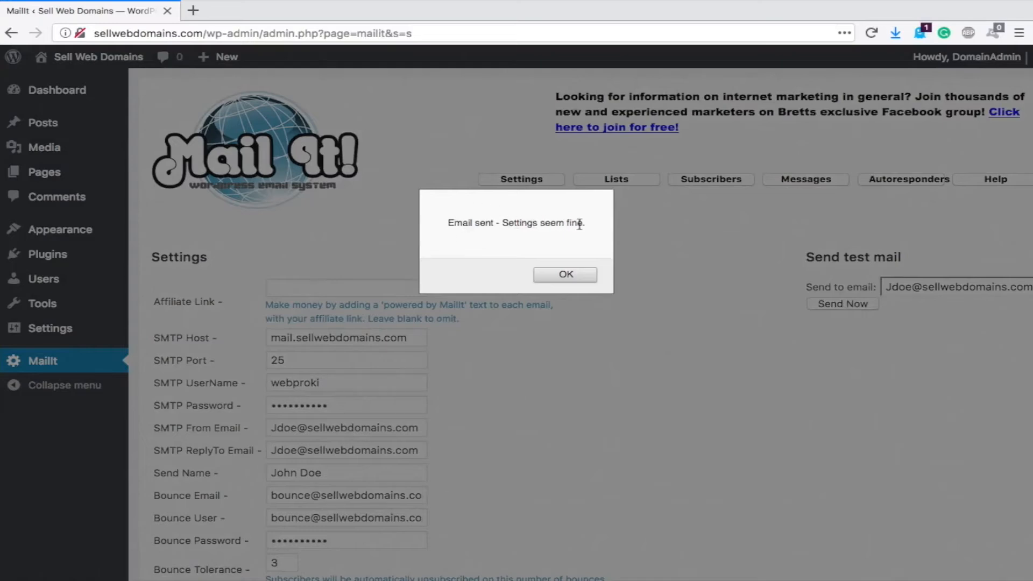
pyautogui.click(567, 278)
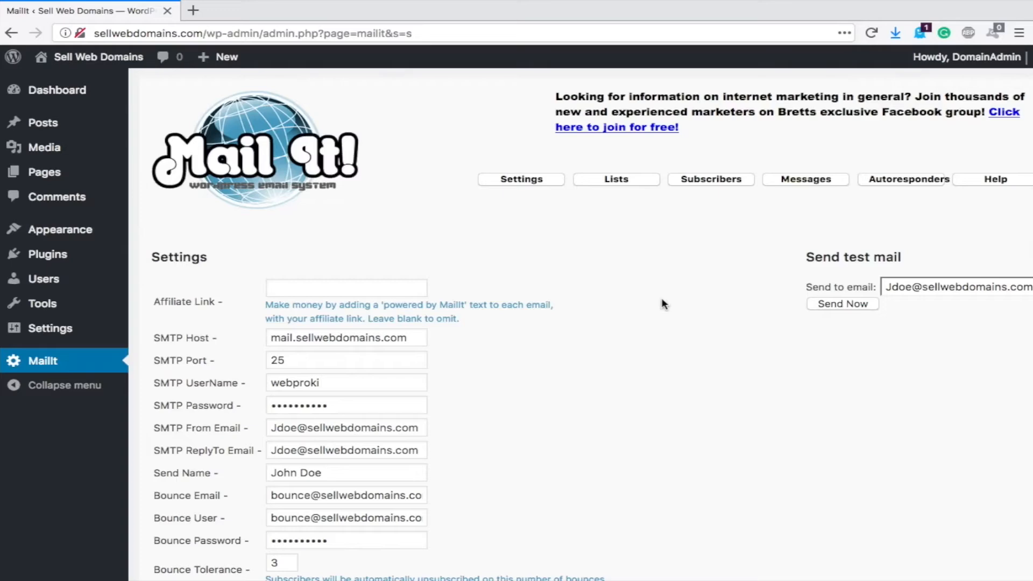
pyautogui.hotkey('ctrl', 'Left')
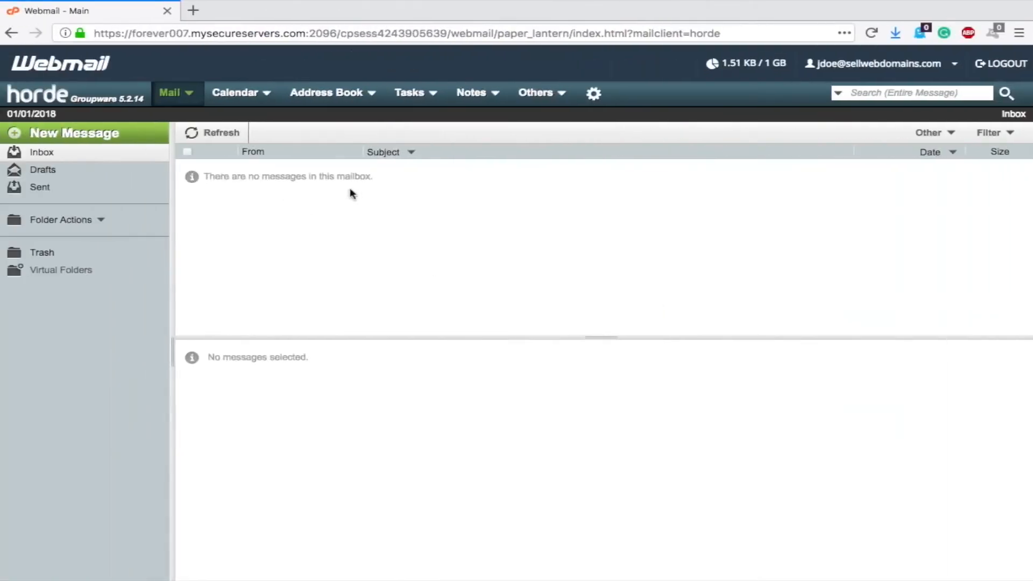
# - Confirm the MailIt Test email arrived in Horde Webmail, then send Test Message to Test List
pyautogui.click(195, 133)
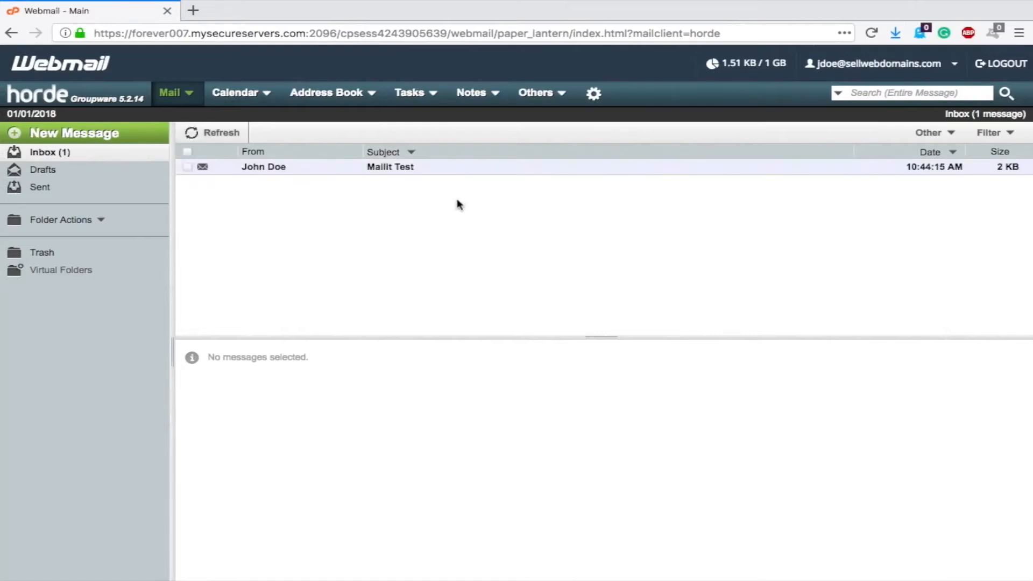
pyautogui.click(408, 168)
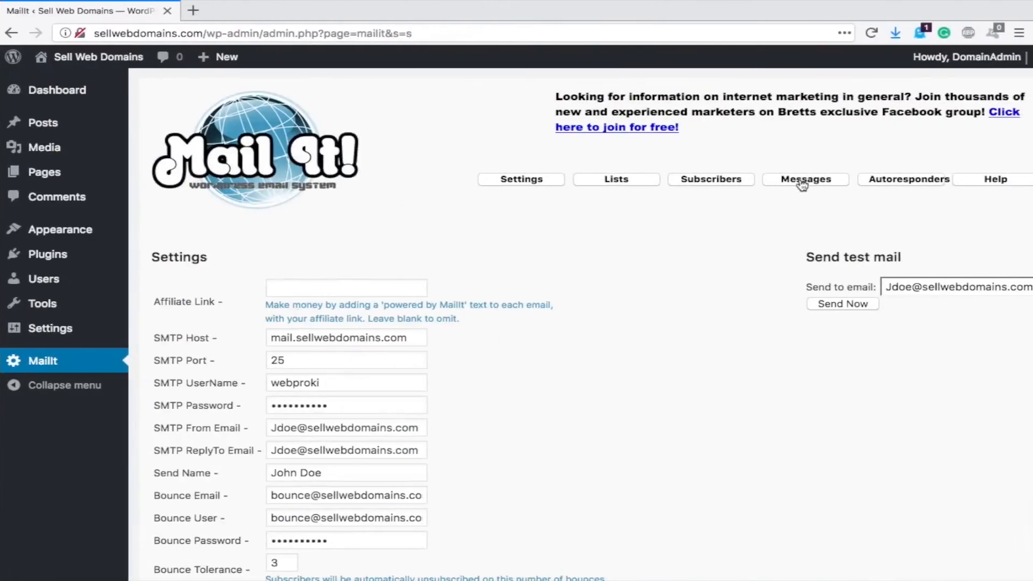
pyautogui.click(820, 184)
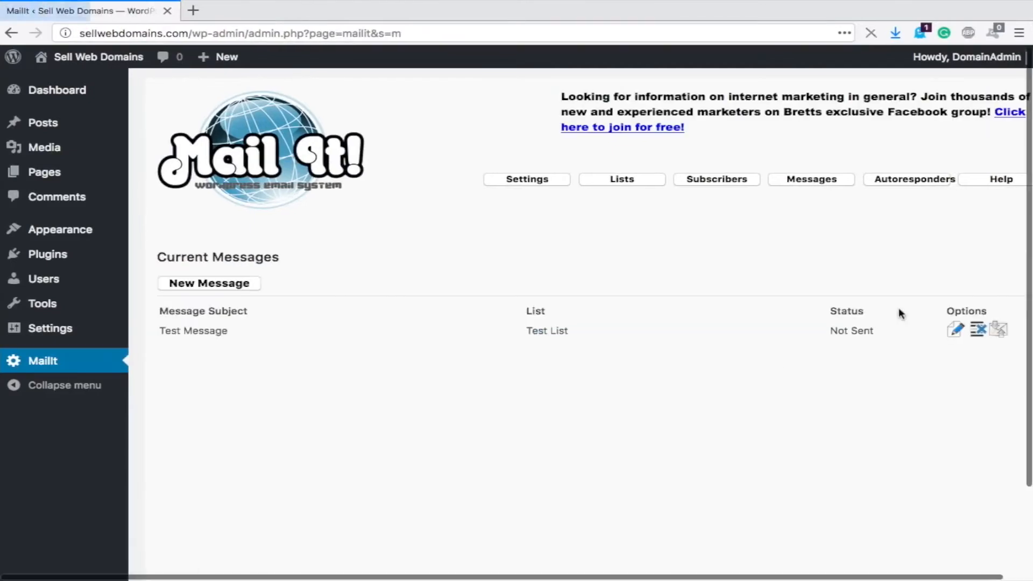
pyautogui.click(999, 331)
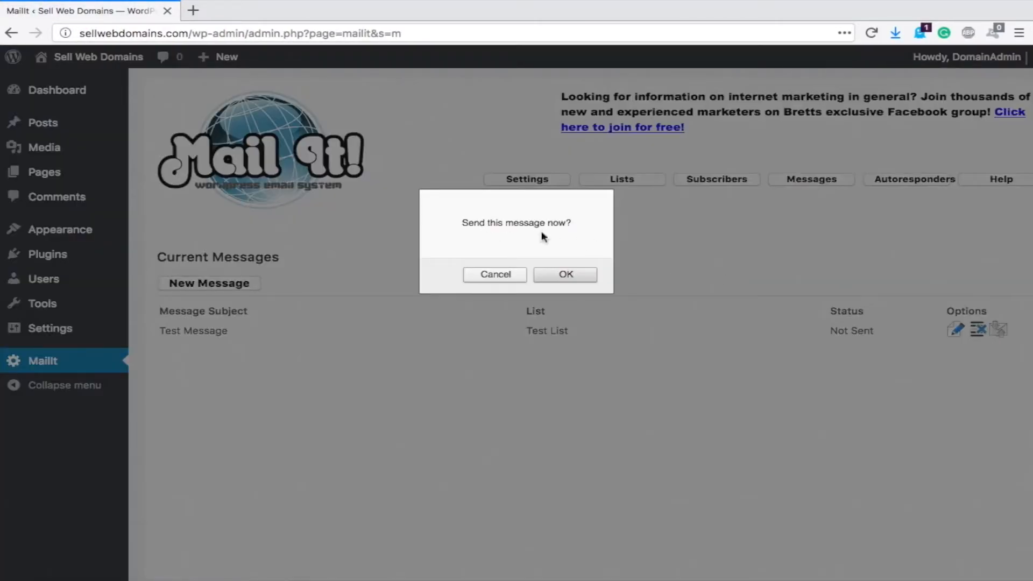
pyautogui.click(569, 276)
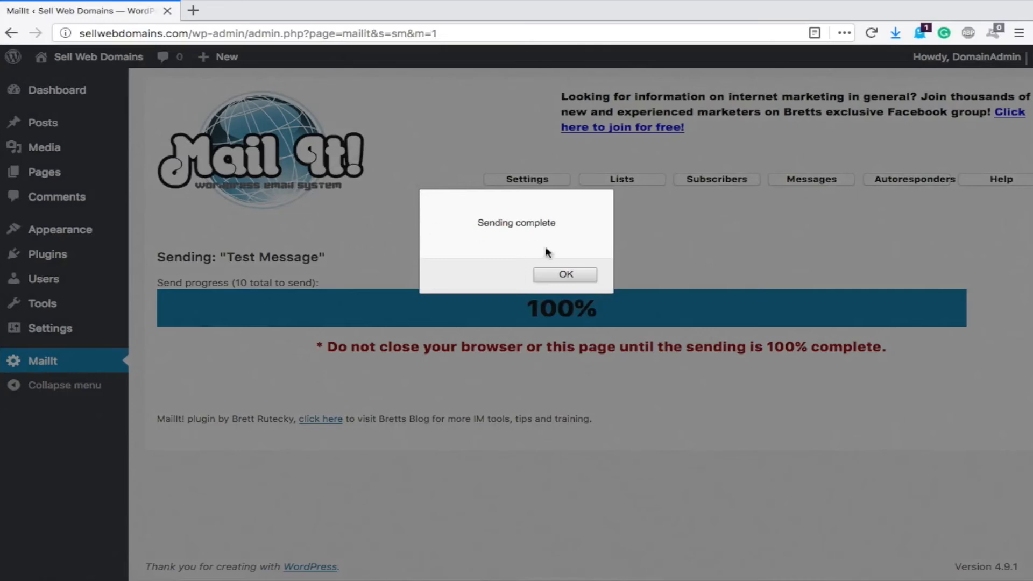
# - Dismiss the sending-complete notice, confirm Test Message shows Sent, and view its statistics
pyautogui.click(565, 276)
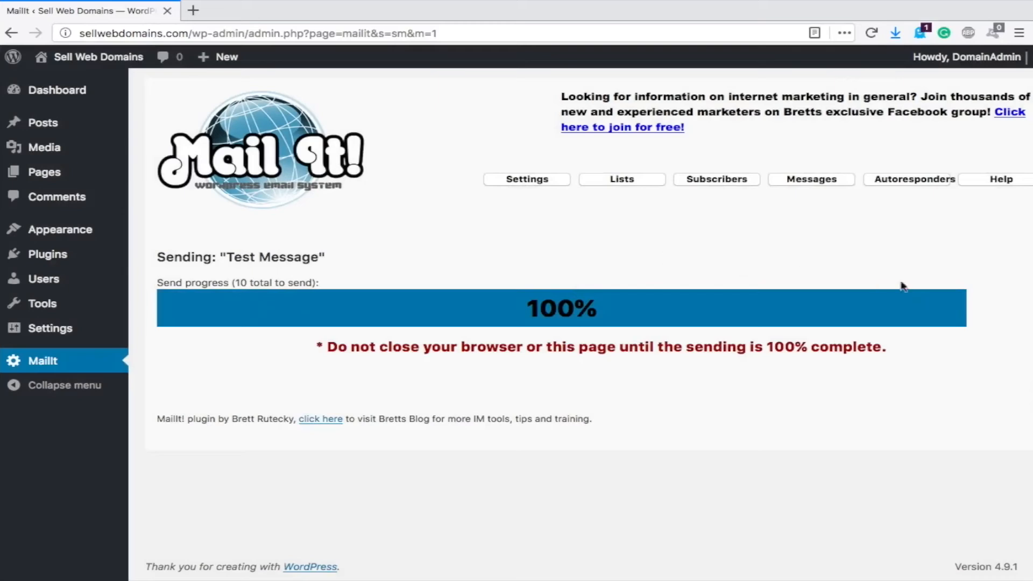
pyautogui.click(802, 187)
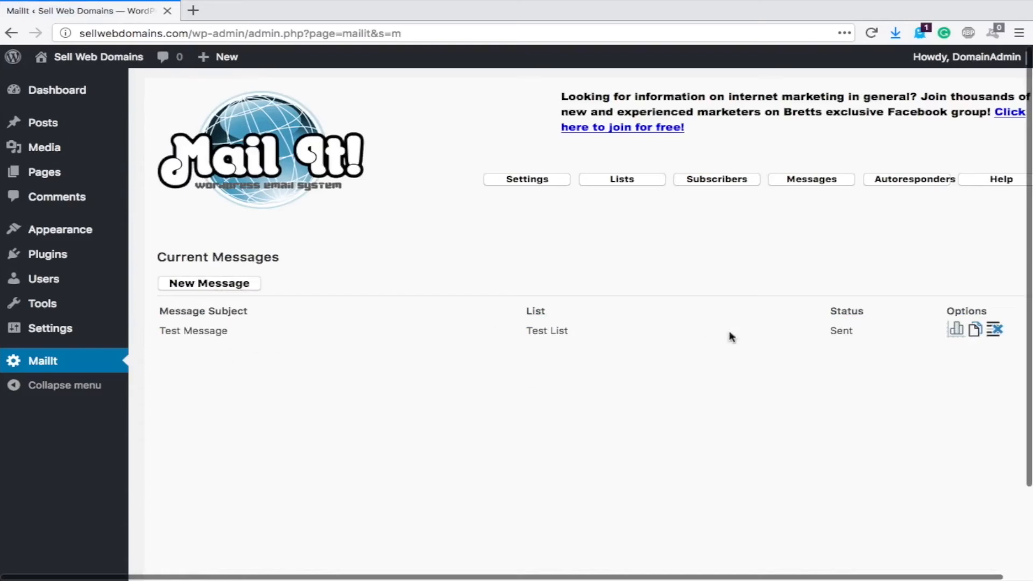
pyautogui.moveTo(831, 333); pyautogui.dragTo(873, 336)
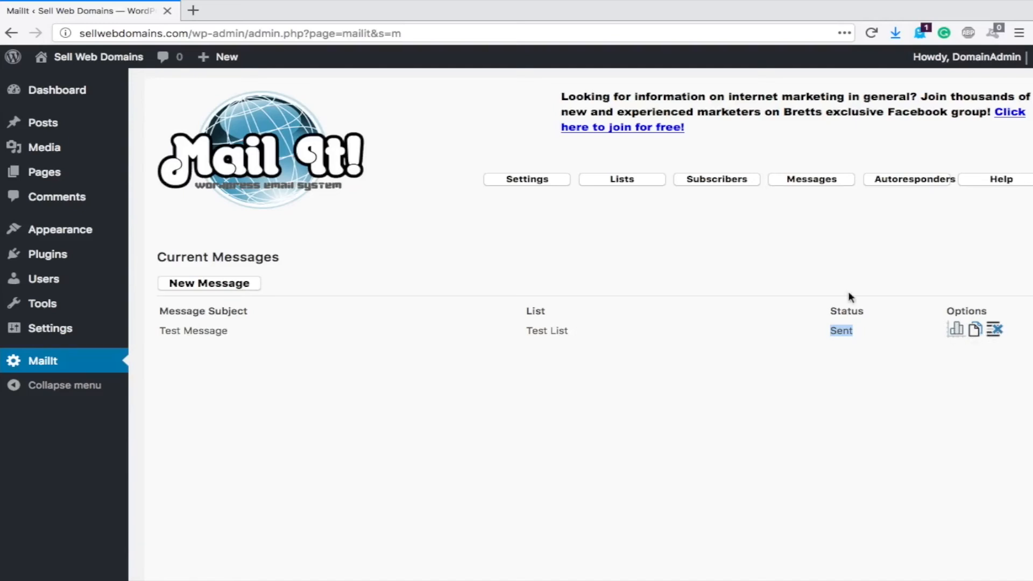
pyautogui.click(957, 334)
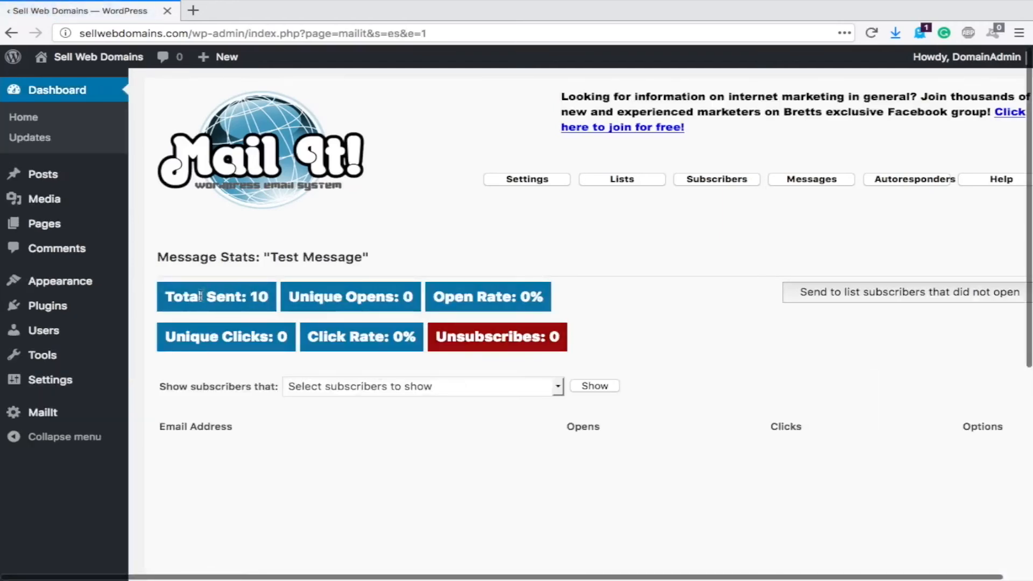
# - Leave the subscriber filter unchanged and go to MailIt's empty Autoresponders page
pyautogui.scroll(-1, 501, 331)
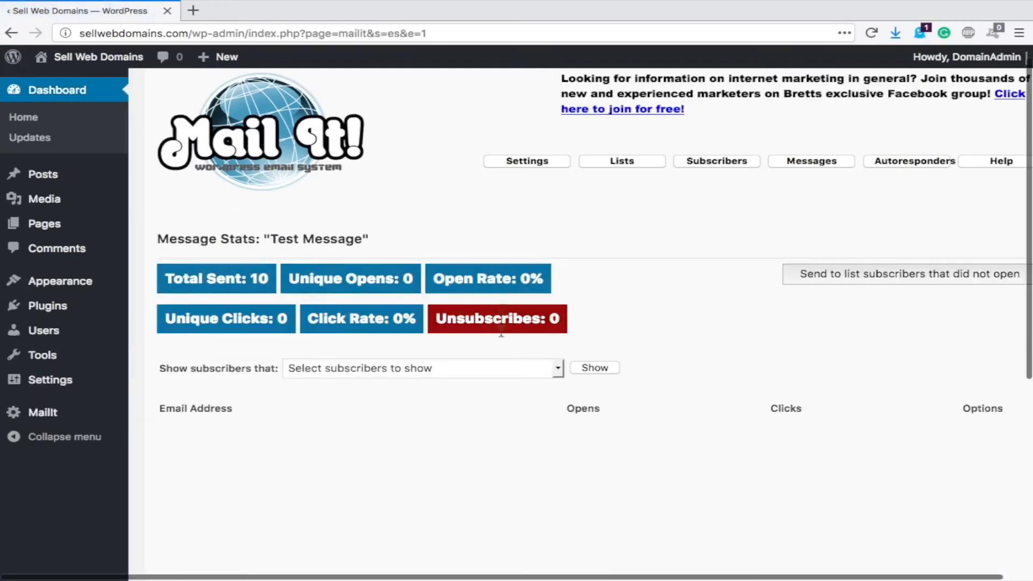
pyautogui.scroll(-3, 501, 331)
pyautogui.click(460, 322)
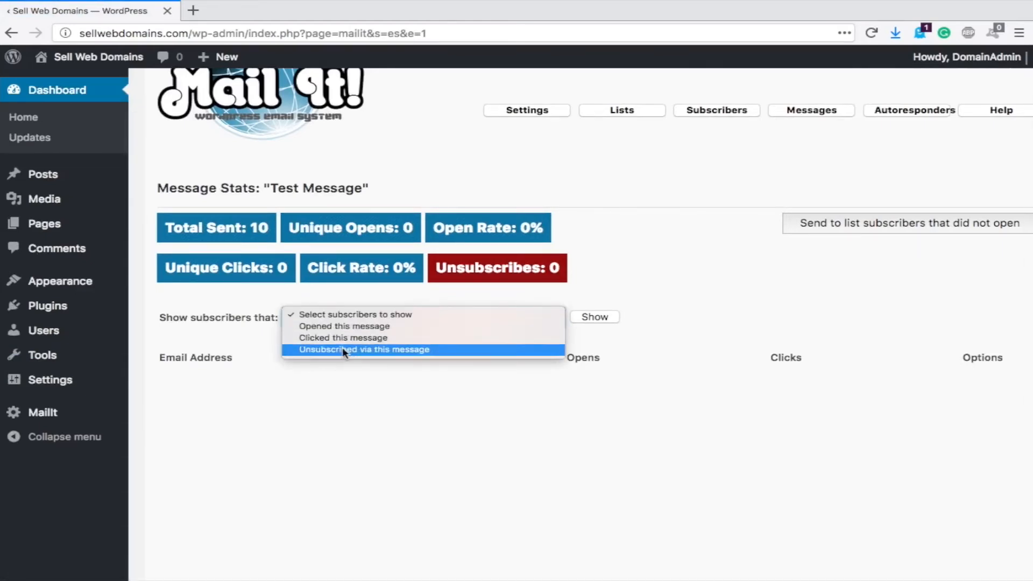
pyautogui.click(770, 315)
pyautogui.scroll(3, 769, 315)
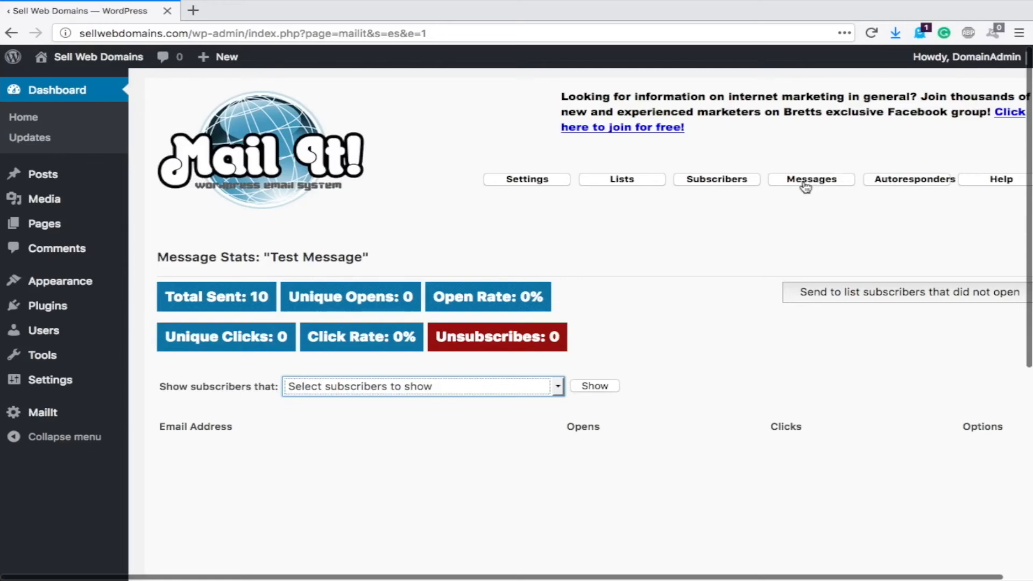
pyautogui.click(900, 184)
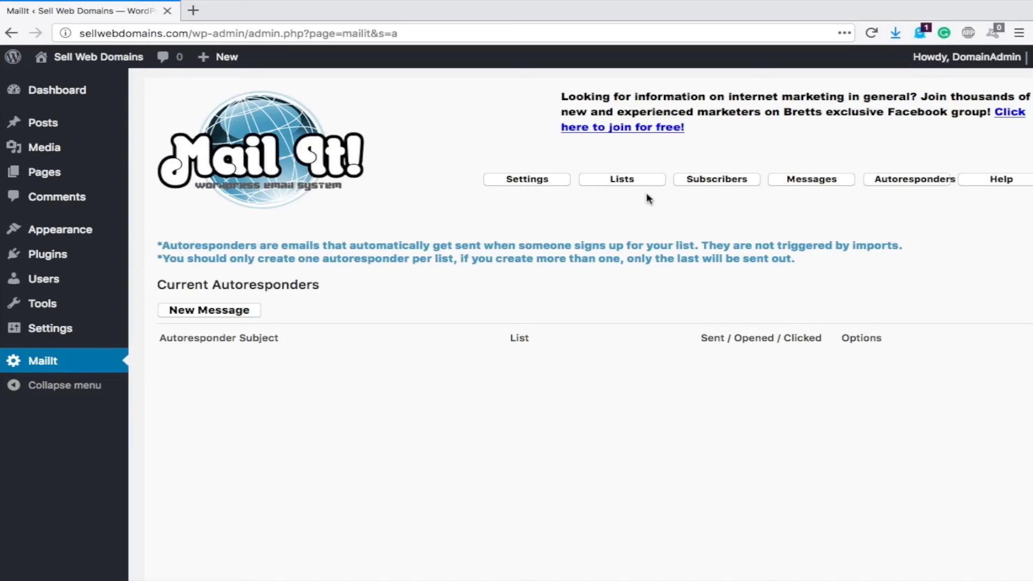
# - Start a new autoresponder and enter the subject 'Auto Test'
pyautogui.click(623, 181)
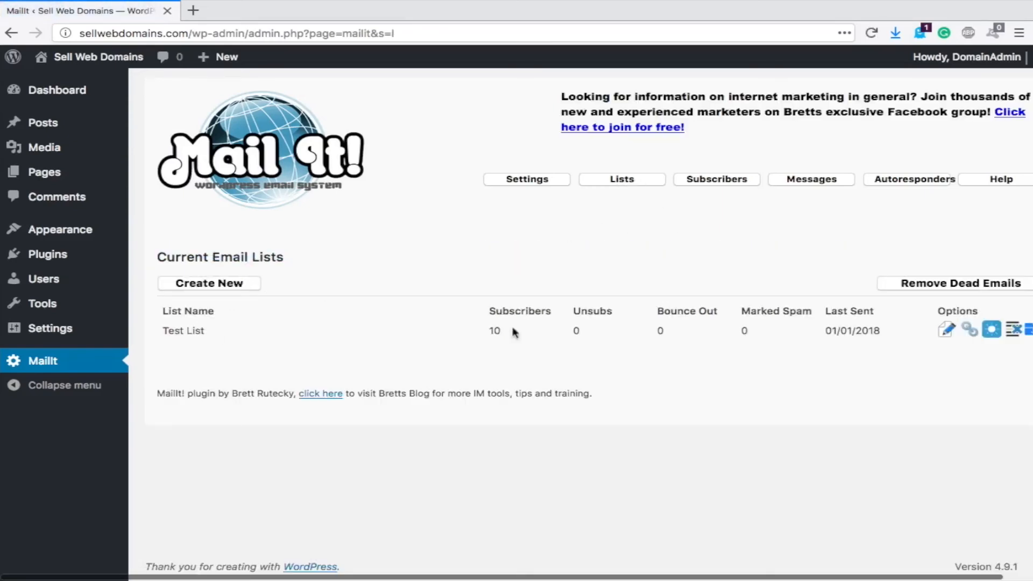
pyautogui.click(918, 183)
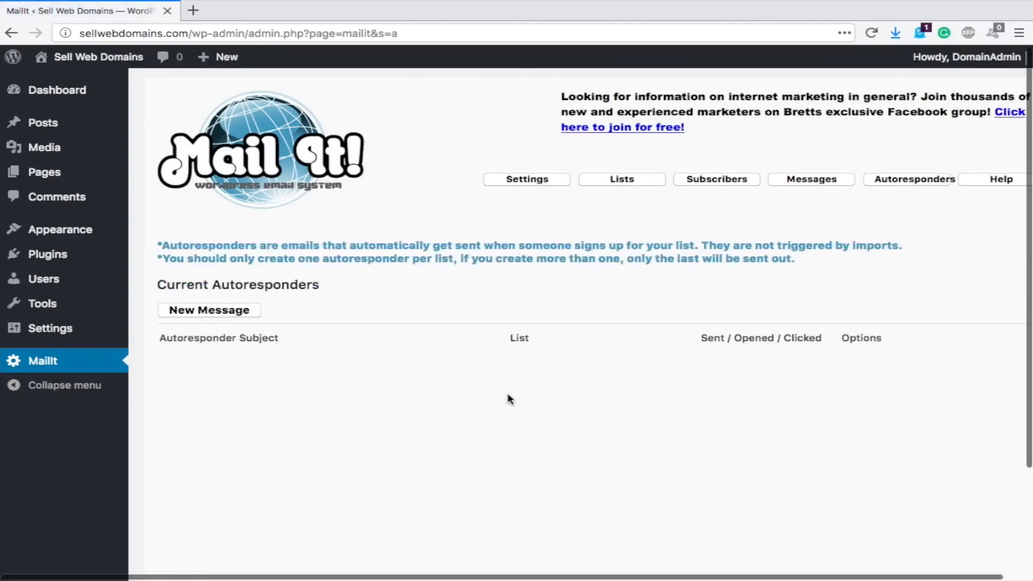
pyautogui.click(209, 310)
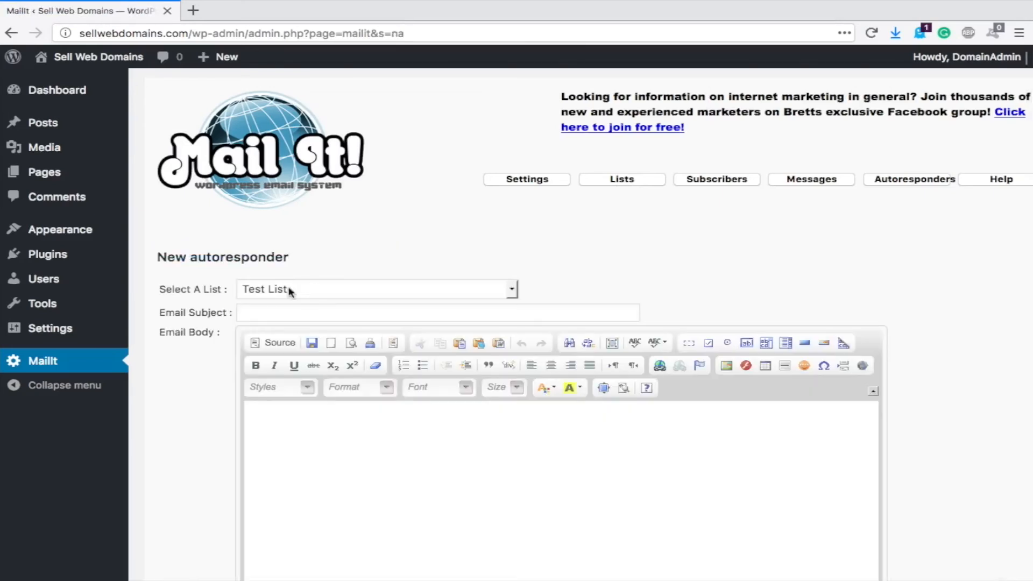
pyautogui.click(264, 312)
pyautogui.write('Auto')
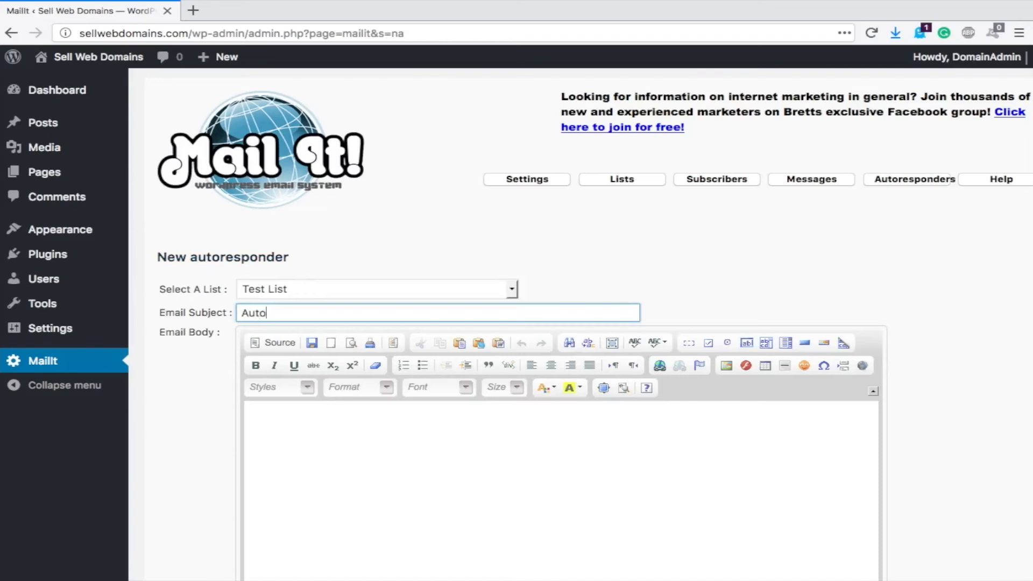
pyautogui.write(' Test')
# - Write the message body 'This is an Auto Responder Test'
pyautogui.scroll(-3, 296, 451)
pyautogui.click(296, 451)
pyautogui.write('THis is')
pyautogui.press('BackSpace')
pyautogui.press('BackSpace')
pyautogui.press('BackSpace')
pyautogui.press('BackSpace')
pyautogui.press('BackSpace')
pyautogui.press('BackSpace')
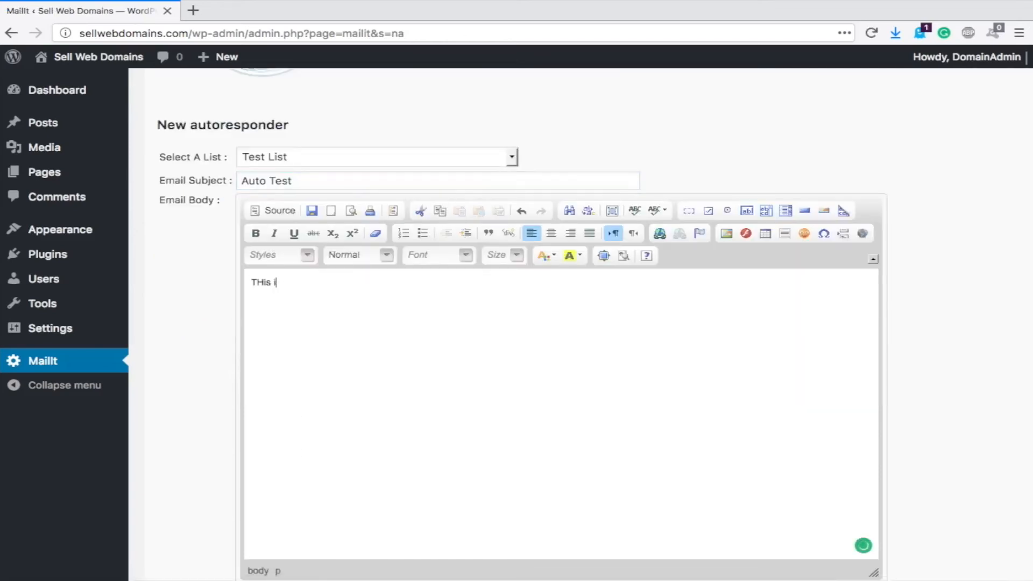
pyautogui.write('his is an Auto Respont')
pyautogui.press('BackSpace')
pyautogui.write('der Test')
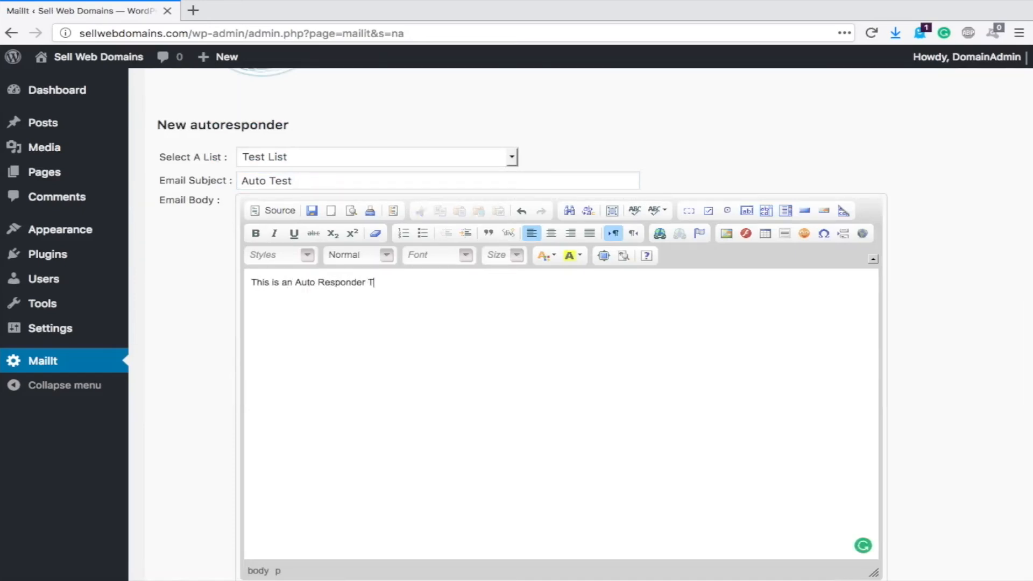
# - Add a 'Thank you,' sign-off with the sender's name and save the autoresponder
pyautogui.press('Return')
pyautogui.press('Return')
pyautogui.press('Return')
pyautogui.write('THank you,')
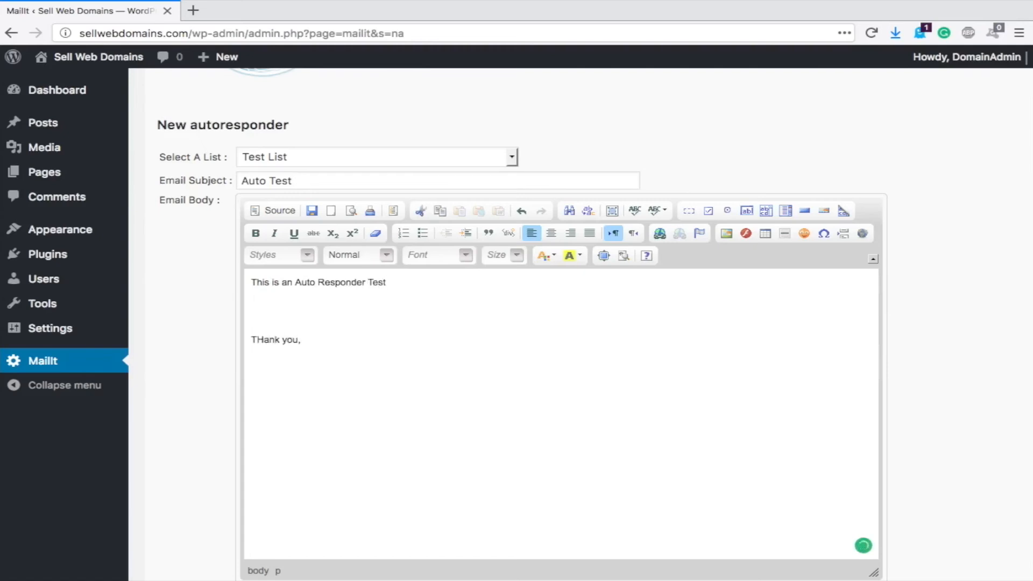
pyautogui.press('Return')
pyautogui.write('John D')
pyautogui.scroll(-3, 957, 392)
pyautogui.click(195, 446)
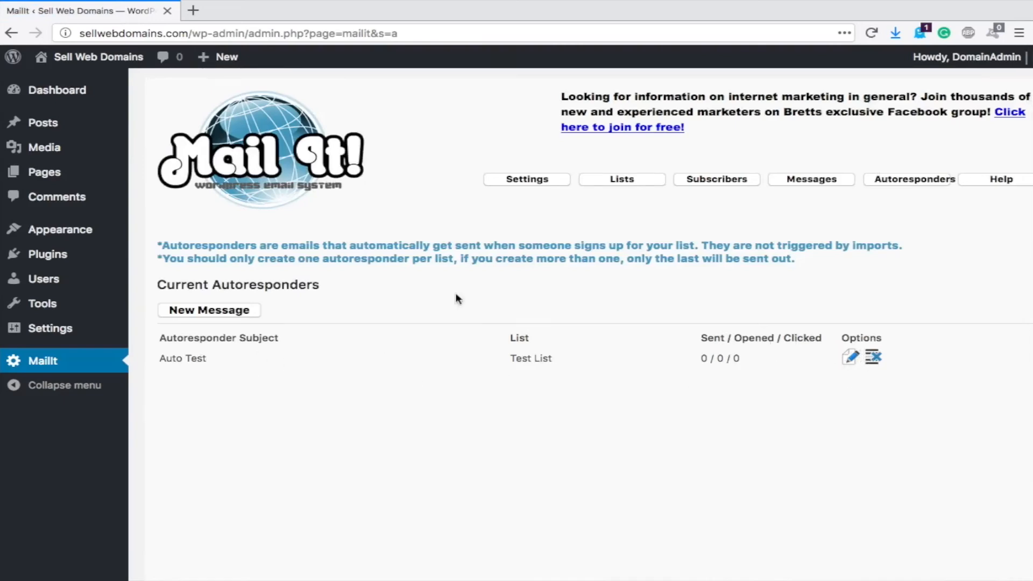
# - Verify Auto Test is listed under Autoresponders, ending on Lists where Test List has 10 subscribers
pyautogui.click(645, 186)
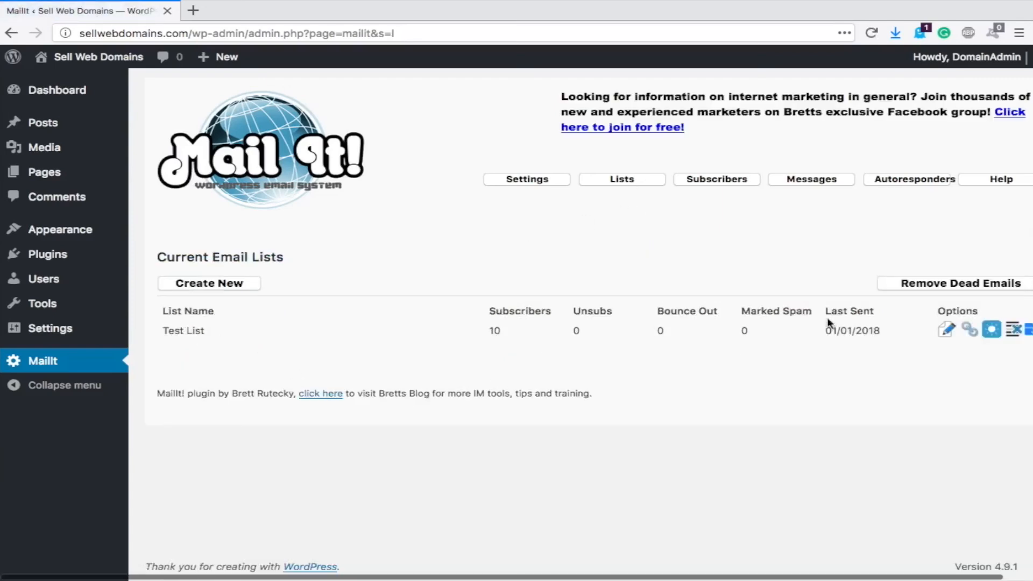
pyautogui.hscroll(1, 782, 192)
pyautogui.click(885, 186)
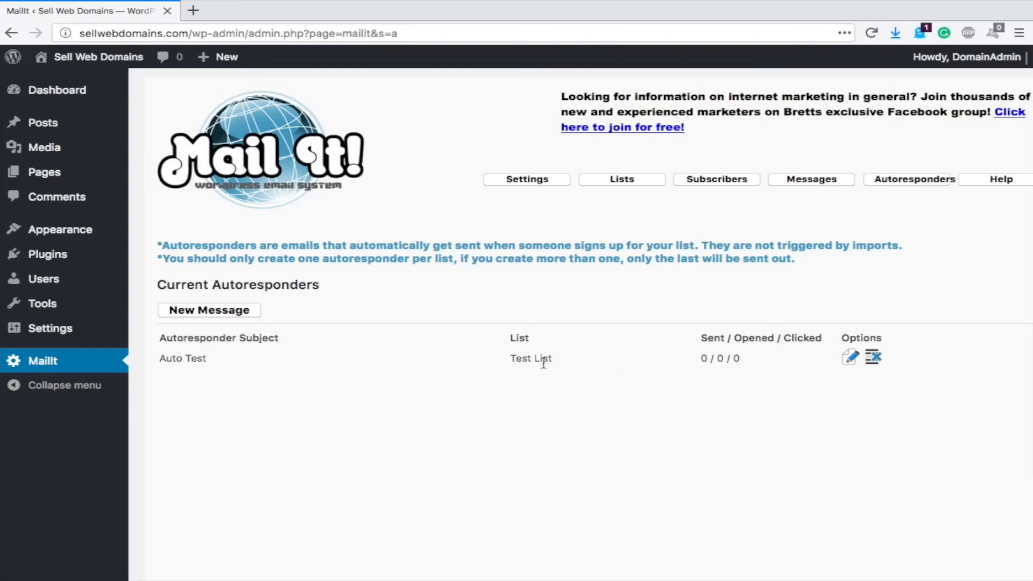
pyautogui.click(634, 183)
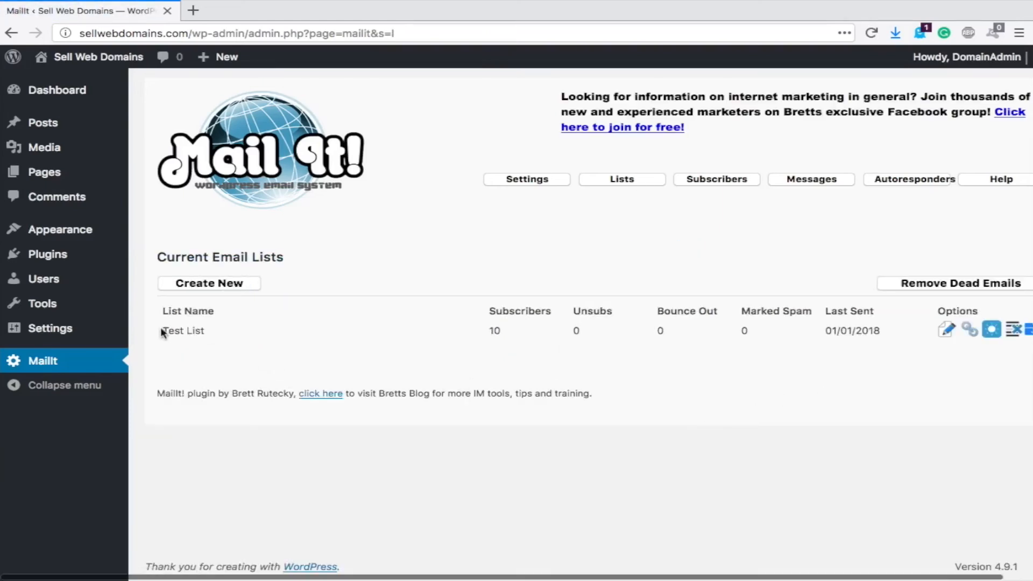
pyautogui.hscroll(1, 814, 371)
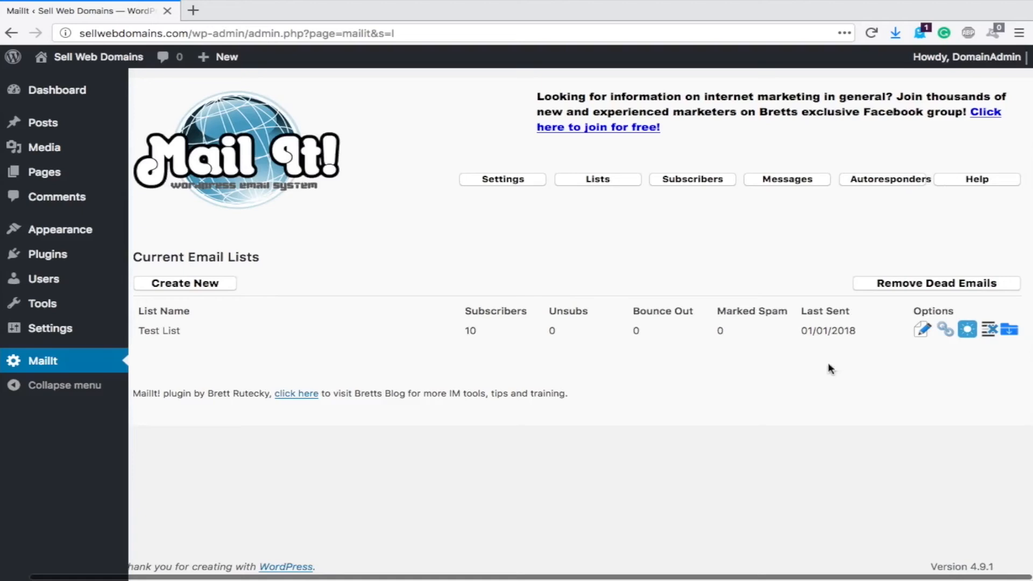
# - Open Test List's signup form page showing its Remote Submit URL and default form settings
pyautogui.click(946, 330)
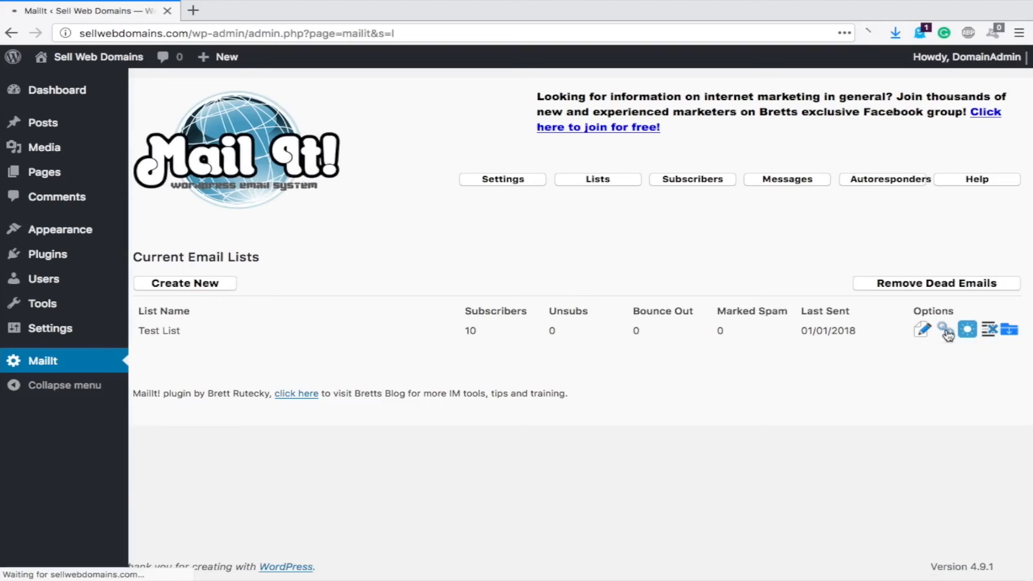
pyautogui.scroll(-3, 492, 348)
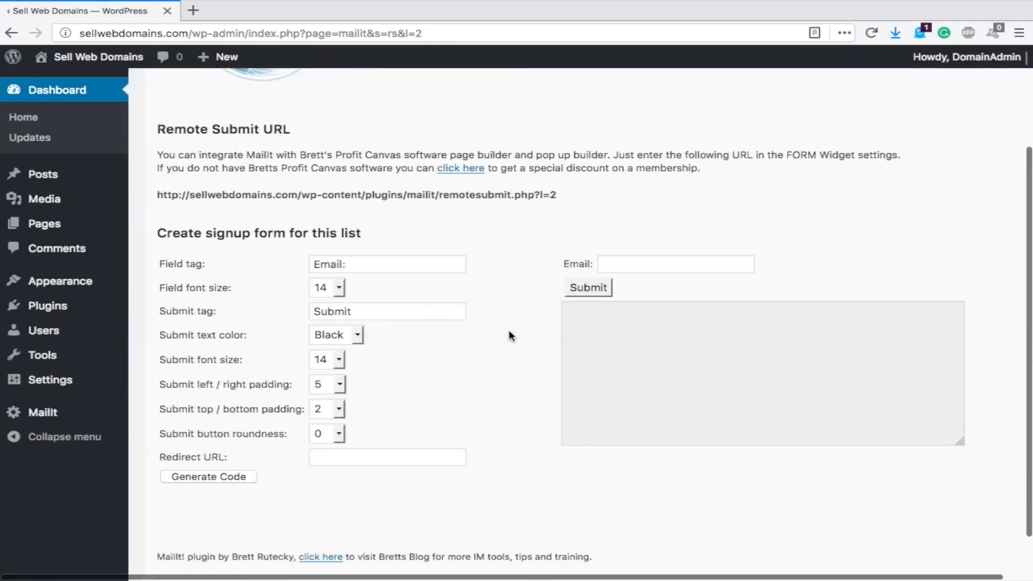
# - Generate the signup form HTML posting to remotesubmit.php?l=2 and select the code
pyautogui.scroll(-2, 518, 315)
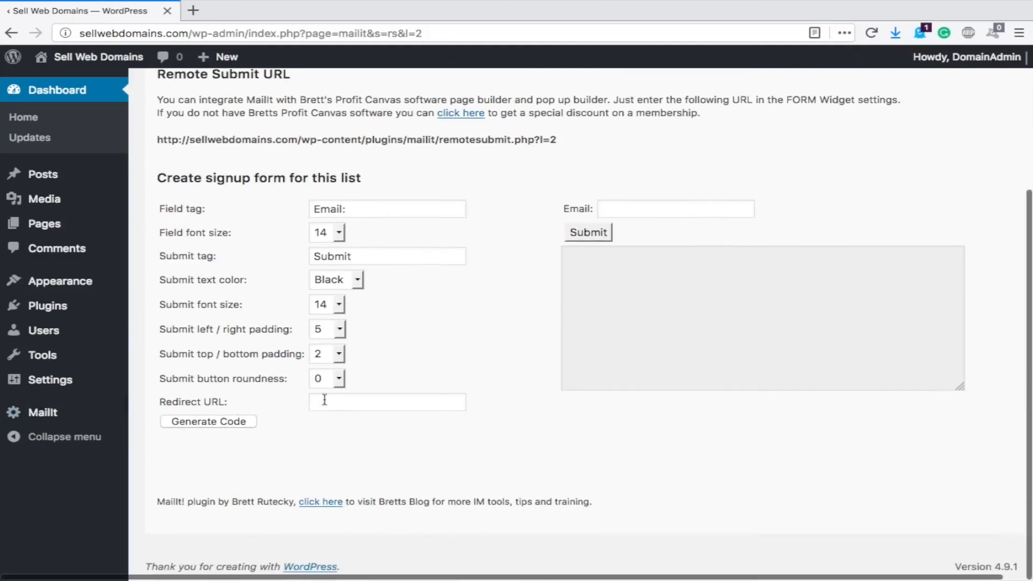
pyautogui.click(229, 424)
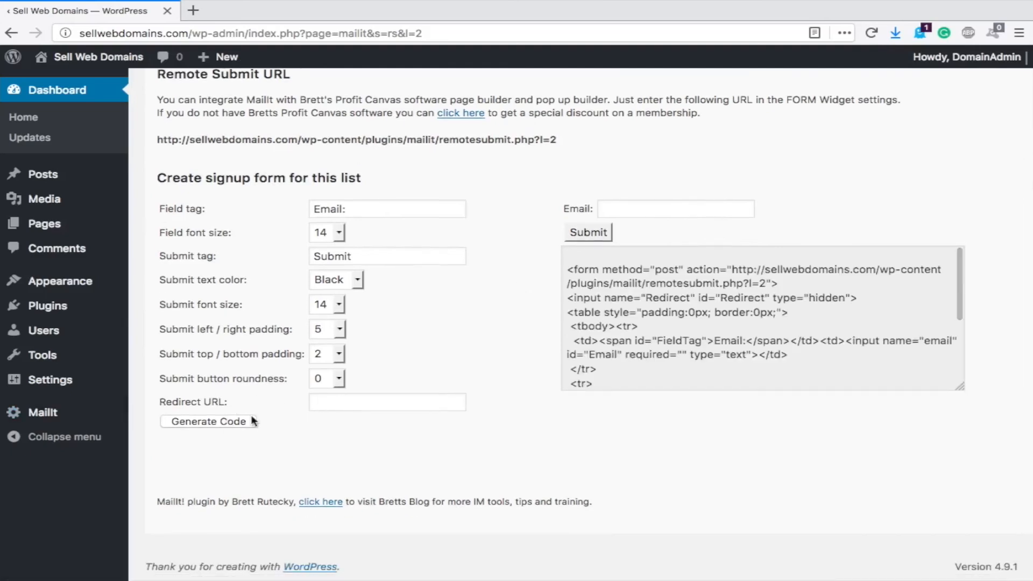
pyautogui.tripleClick(630, 281)
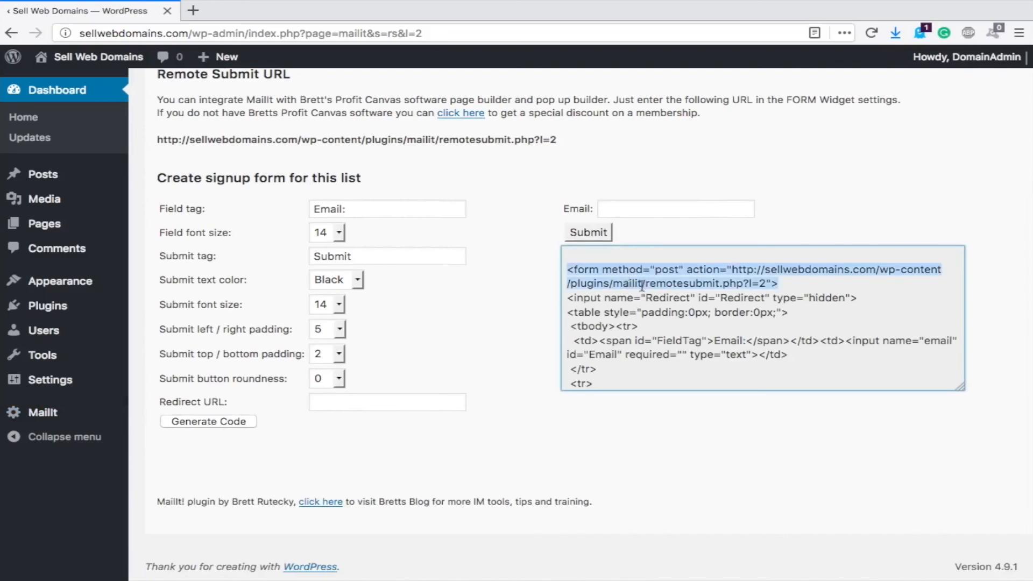
pyautogui.click(627, 370)
pyautogui.moveTo(604, 383); pyautogui.dragTo(545, 230)
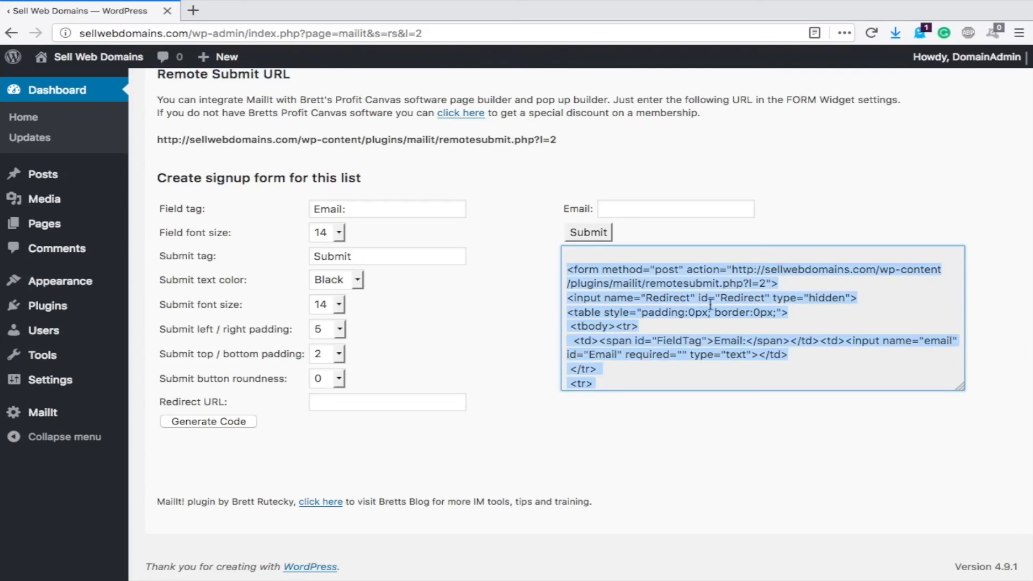
pyautogui.scroll(1, 662, 269)
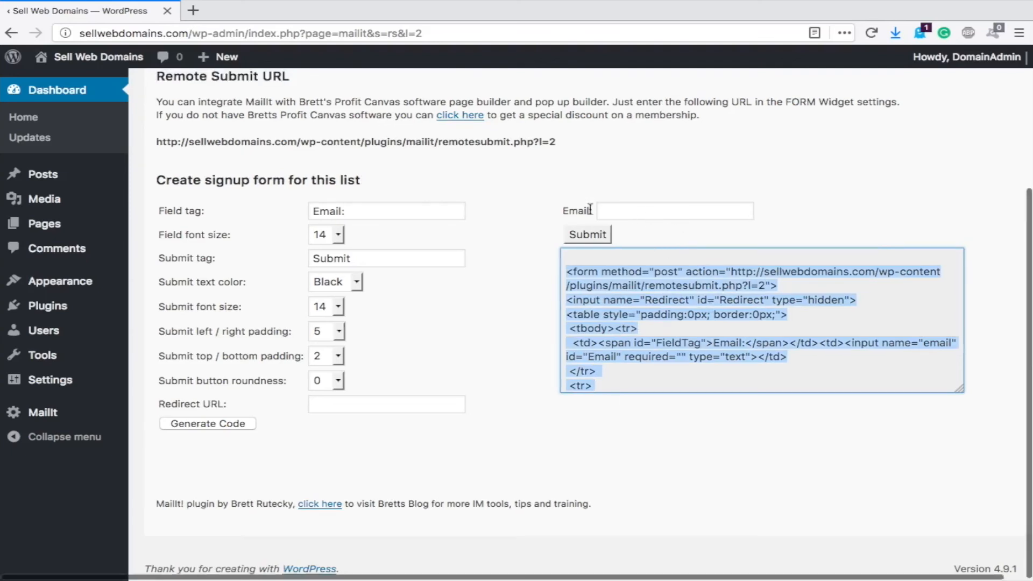
pyautogui.click(626, 231)
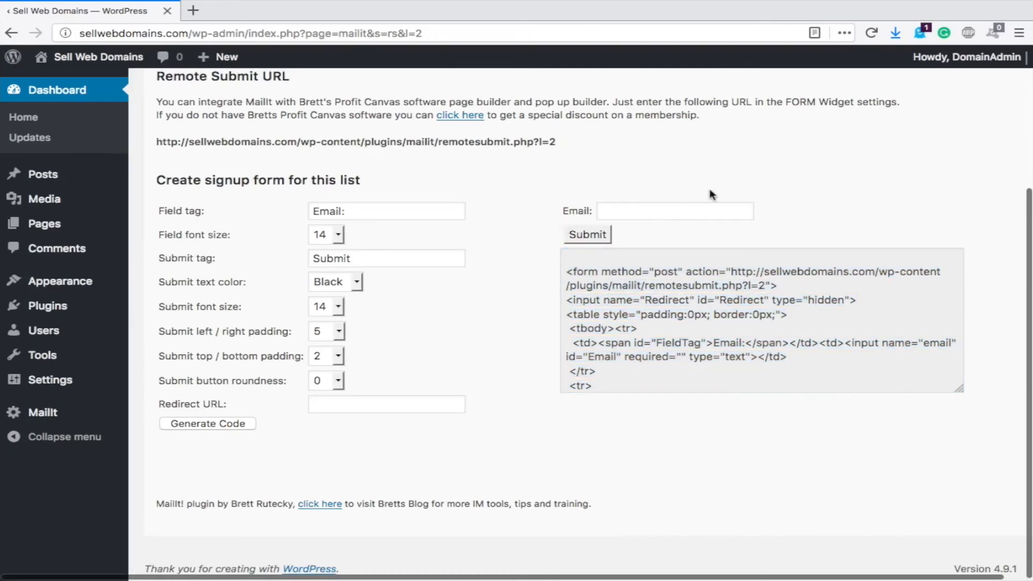
pyautogui.click(606, 211)
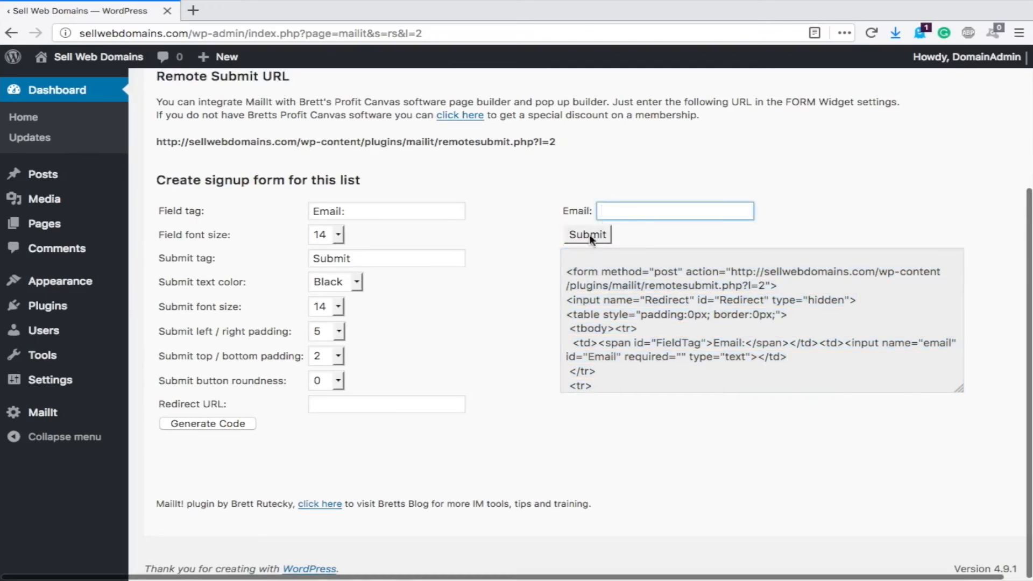
# - Change the field label to 'Email Address:', keeping the button label as Submit
pyautogui.click(653, 229)
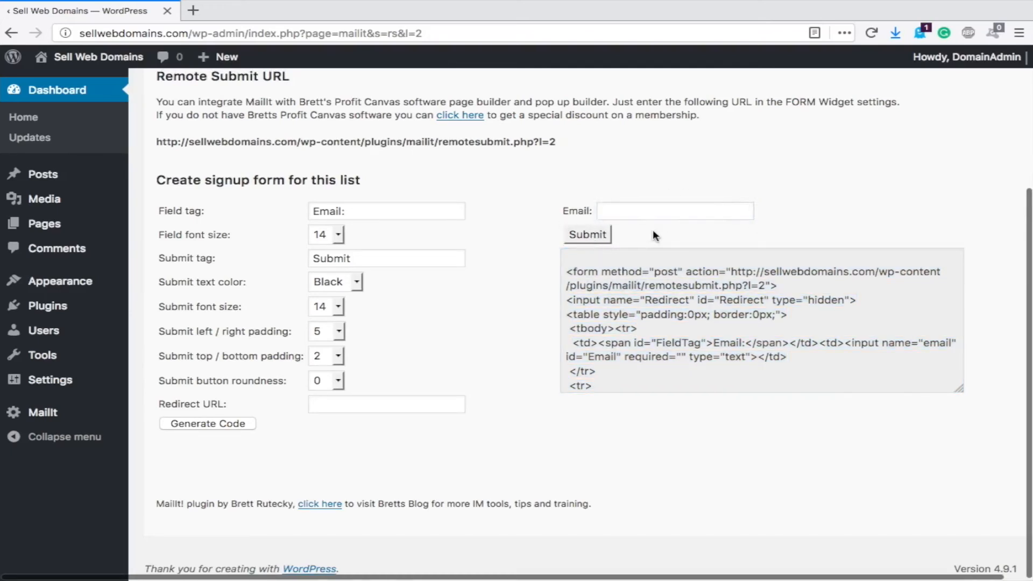
pyautogui.doubleClick(349, 259)
pyautogui.write('Enter')
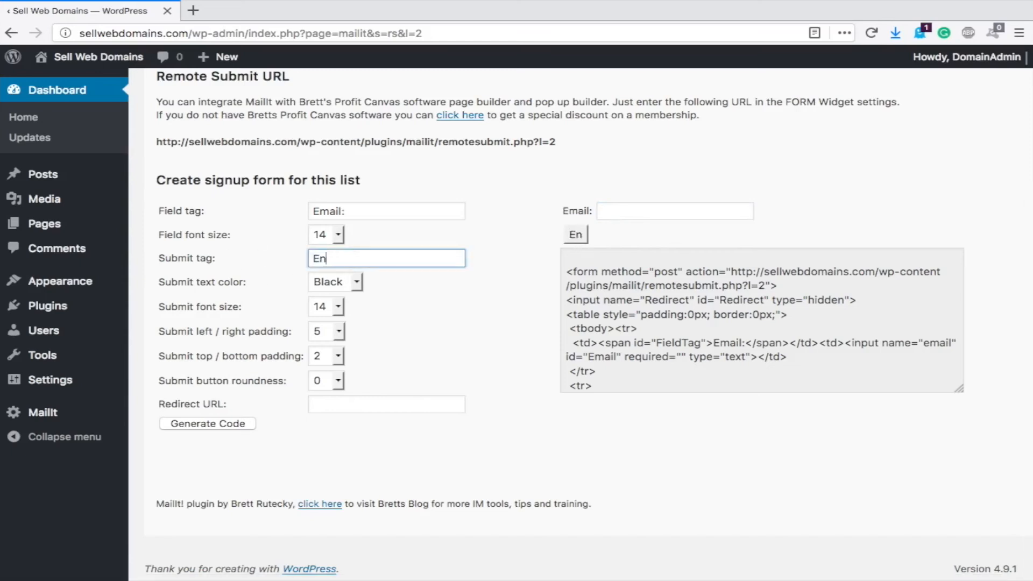
pyautogui.doubleClick(372, 257)
pyautogui.write('Submit')
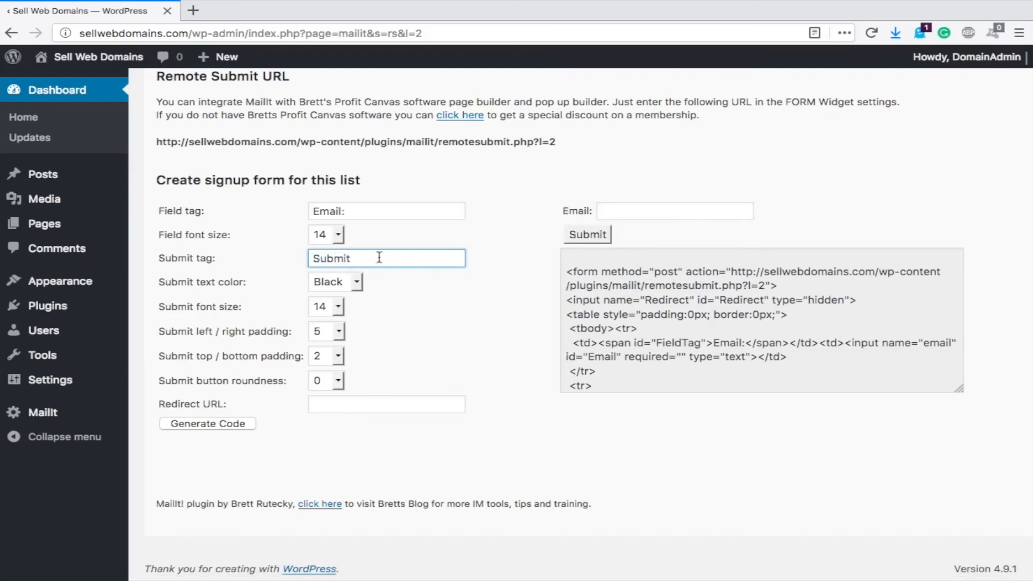
pyautogui.doubleClick(321, 212)
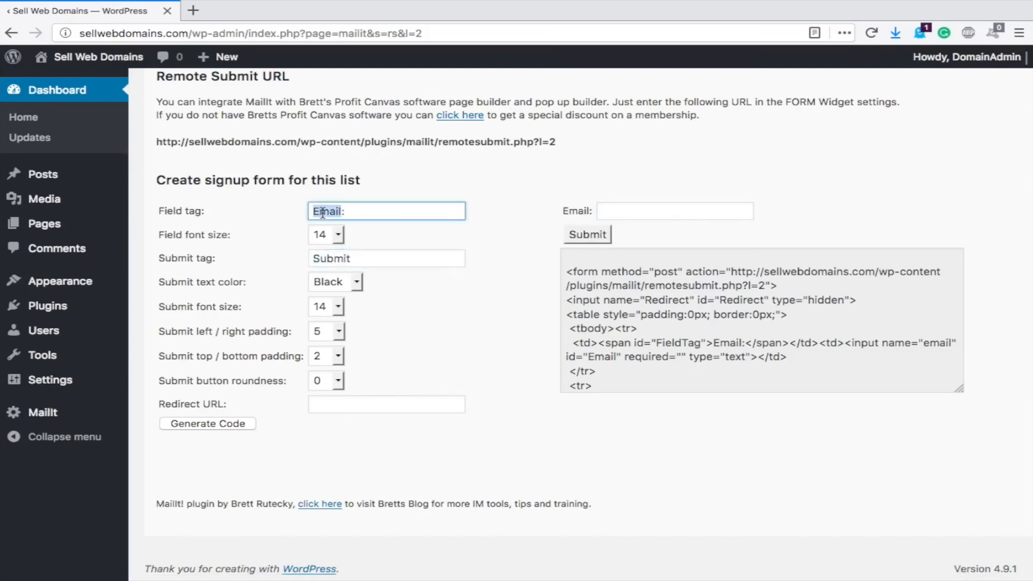
pyautogui.write('Email Address:')
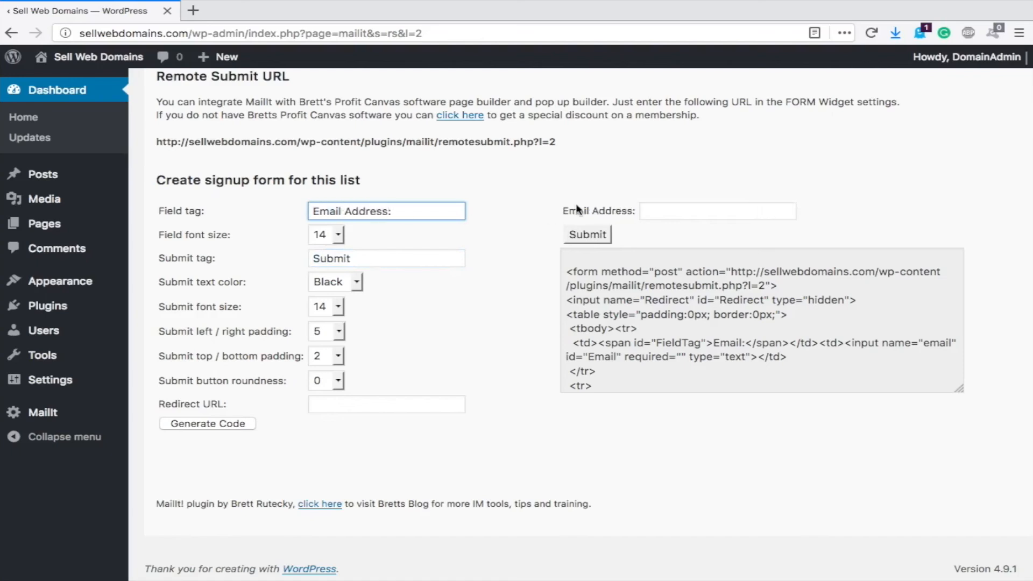
pyautogui.click(656, 205)
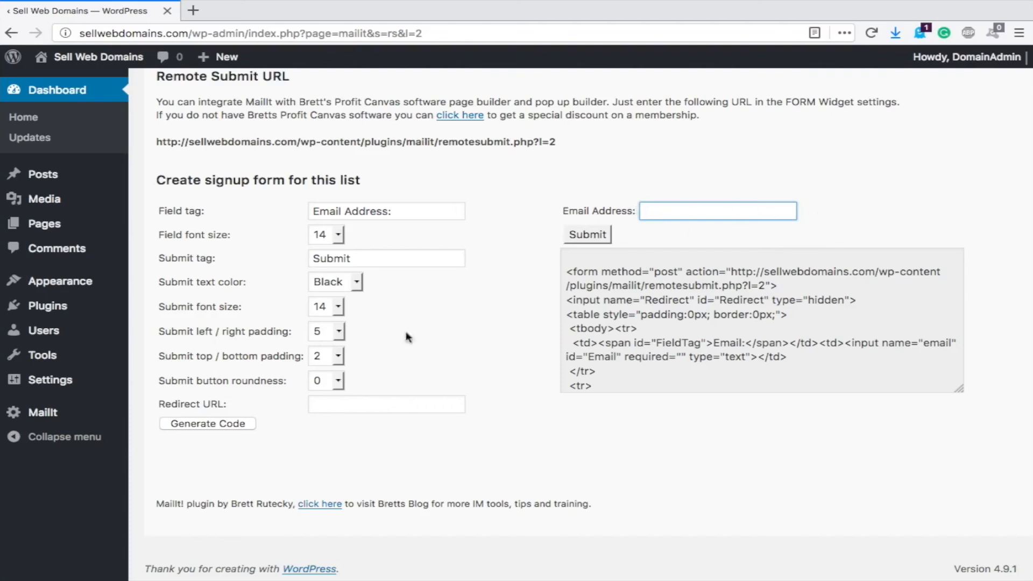
# - Regenerate the form HTML with the new label and select the code
pyautogui.click(219, 424)
pyautogui.click(726, 314)
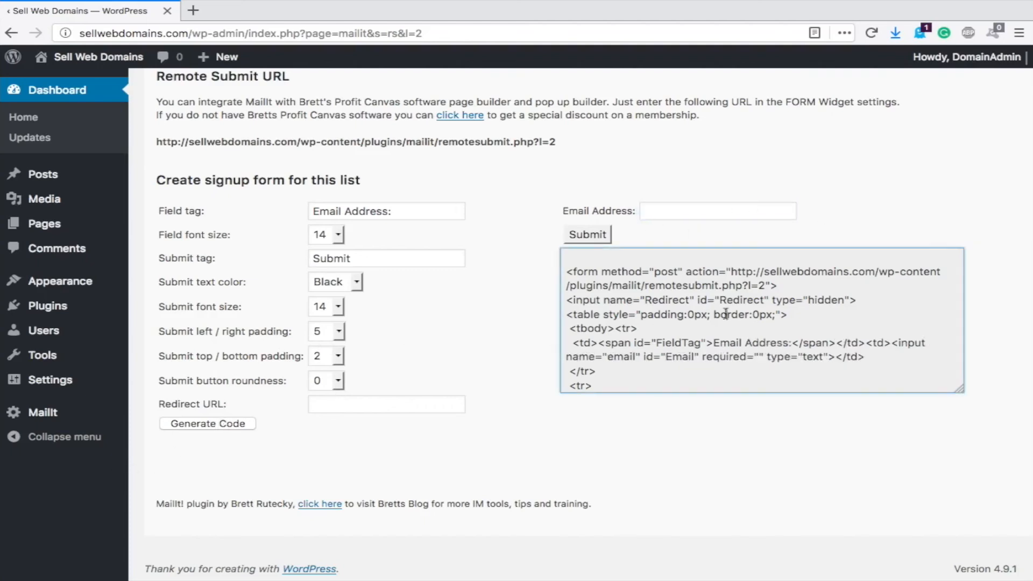
pyautogui.moveTo(595, 385); pyautogui.dragTo(513, 237)
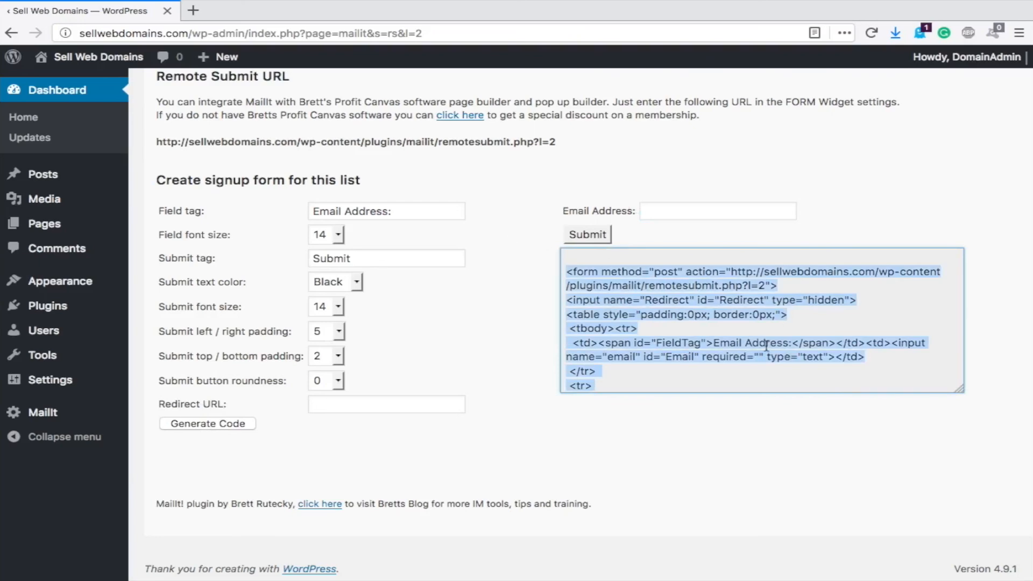
pyautogui.click(714, 212)
pyautogui.scroll(3, 714, 212)
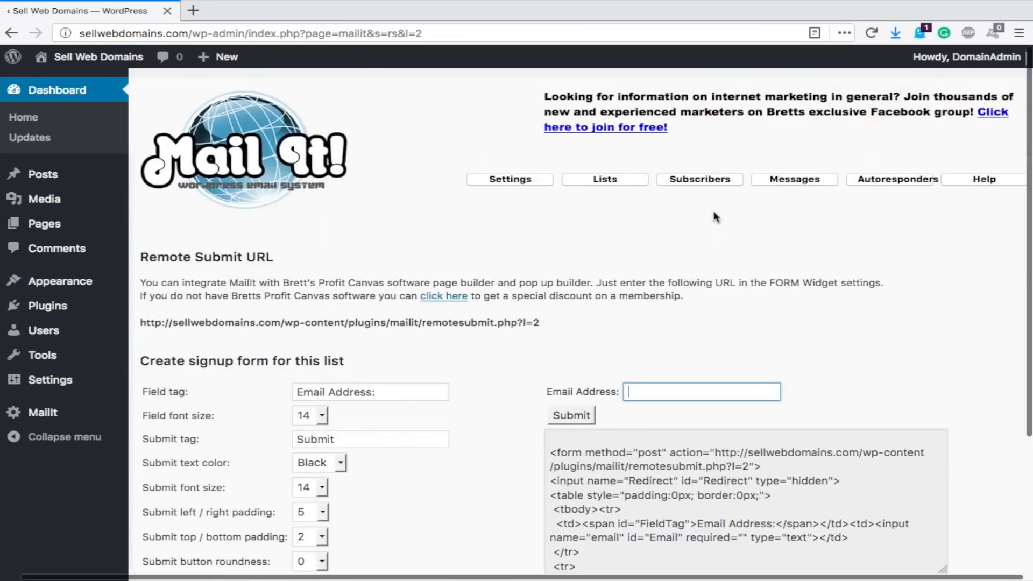
# - Check the Auto Test autoresponder entry, then view Current Messages listing Test Message as Sent
pyautogui.click(898, 180)
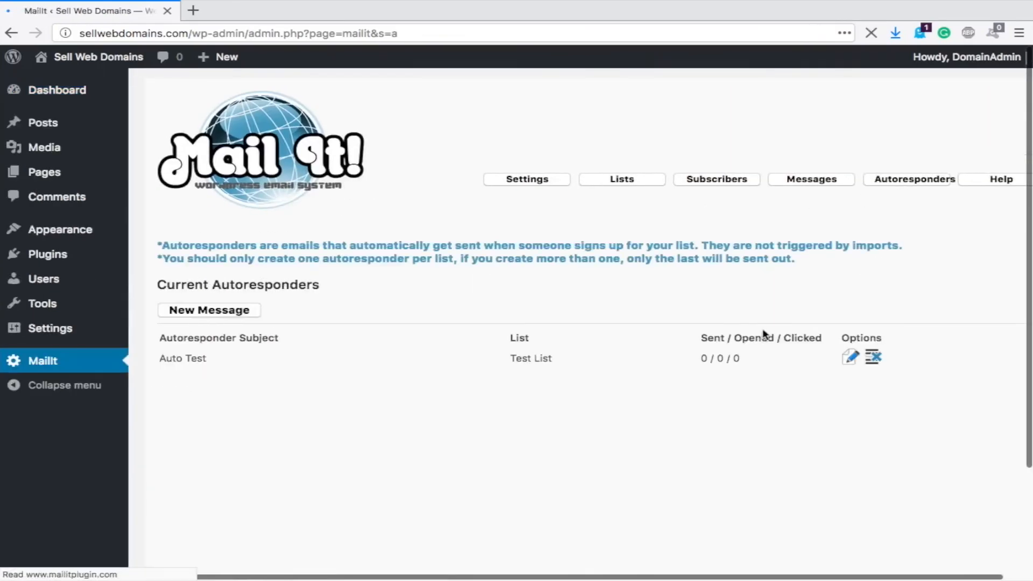
pyautogui.moveTo(160, 358); pyautogui.dragTo(761, 364)
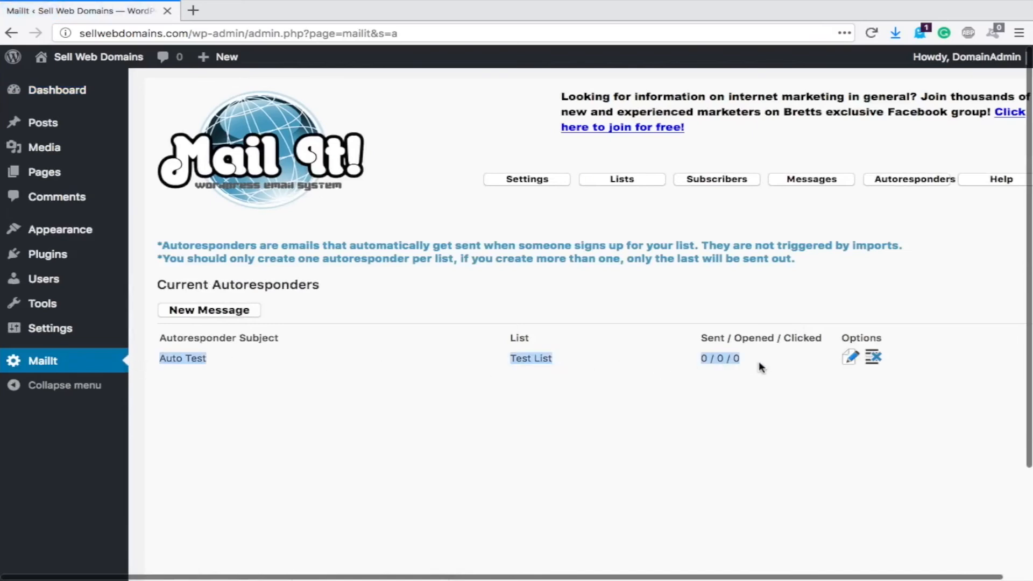
pyautogui.click(530, 357)
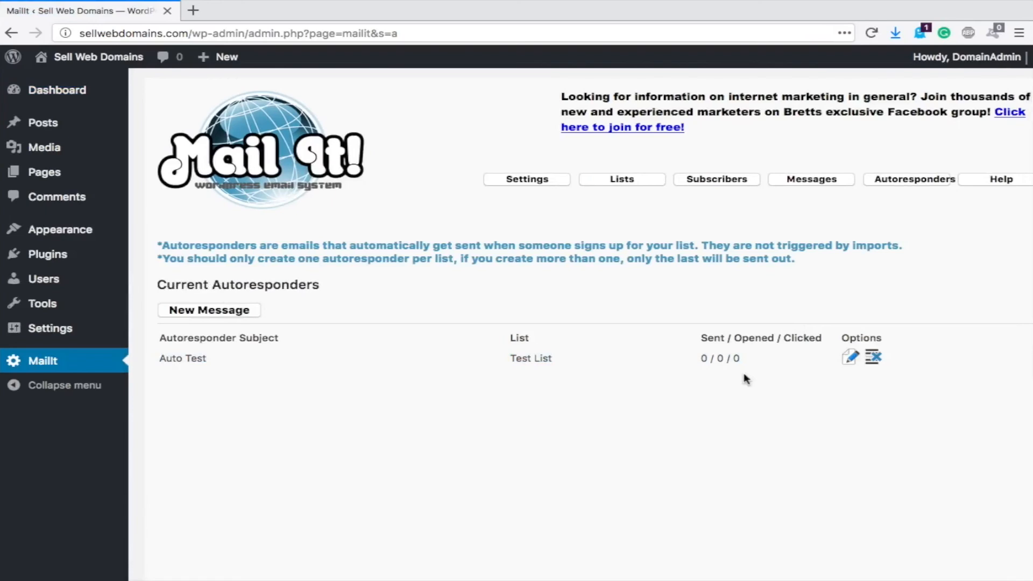
pyautogui.click(814, 180)
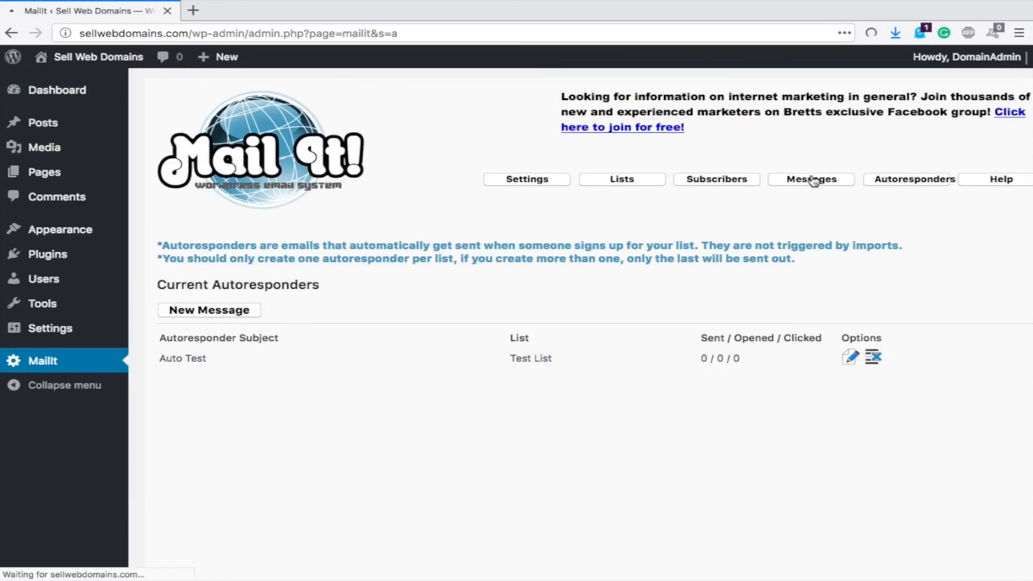
pyautogui.scroll(-2, 542, 285)
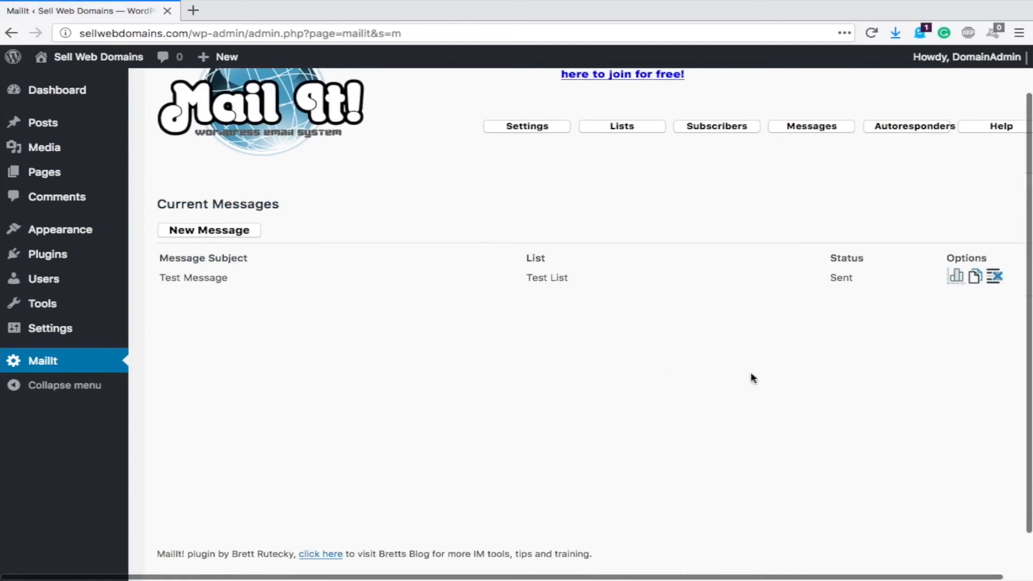
pyautogui.scroll(2, 702, 228)
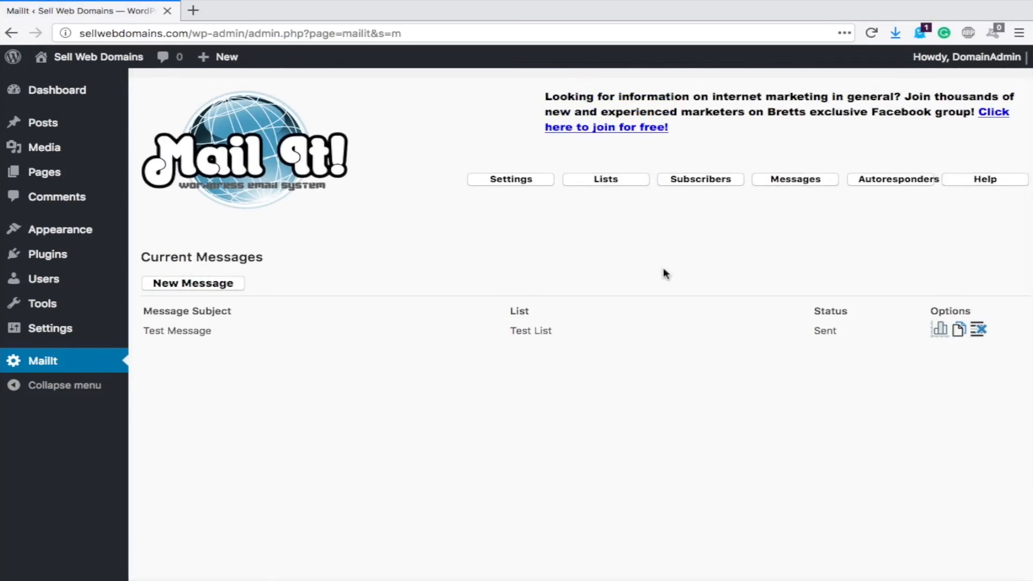
# - Refresh the Horde inbox, open the arrived Test Message, and return to WordPress
pyautogui.hotkey('ctrl', 'Left')
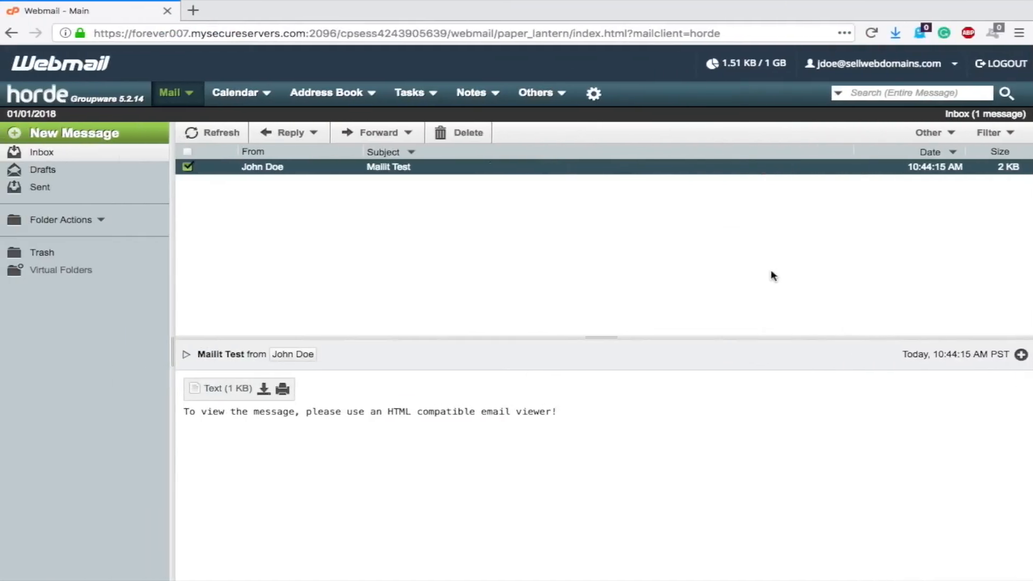
pyautogui.click(194, 132)
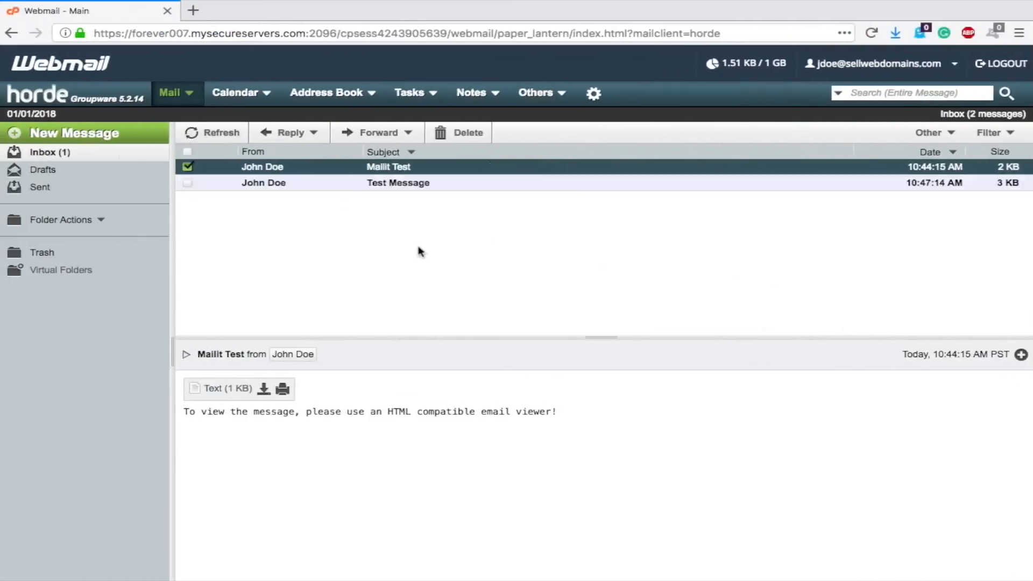
pyautogui.click(421, 186)
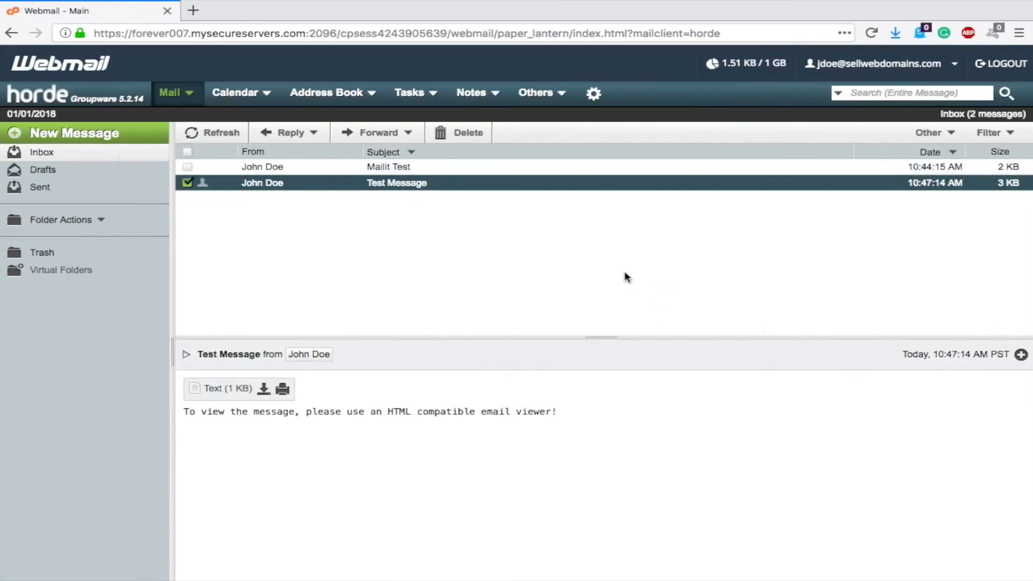
pyautogui.hotkey('ctrl', 'Right')
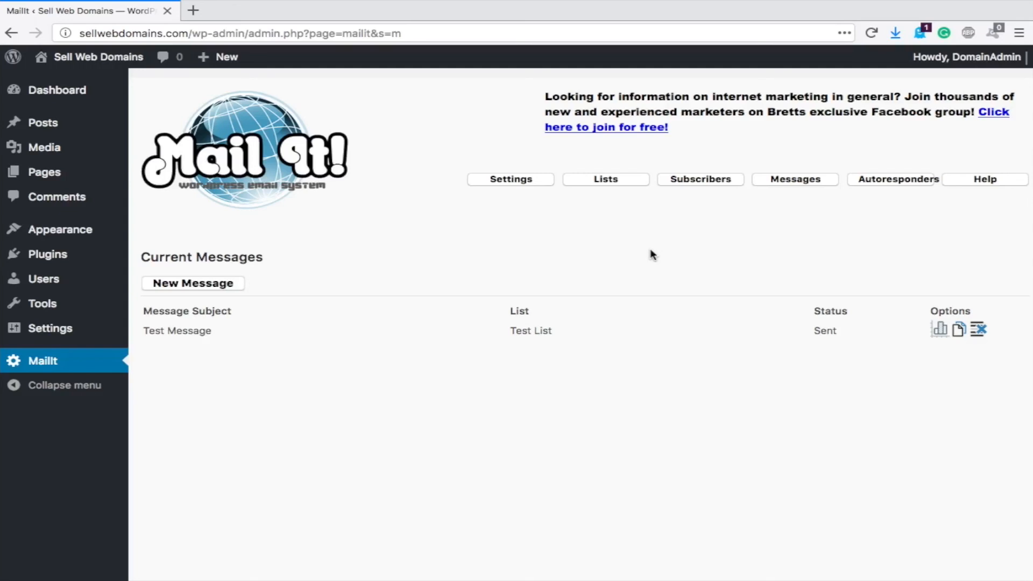
# - Open MailIt's Lists page to view Test List with its 10 subscribers and zero unsubscribes
pyautogui.click(622, 180)
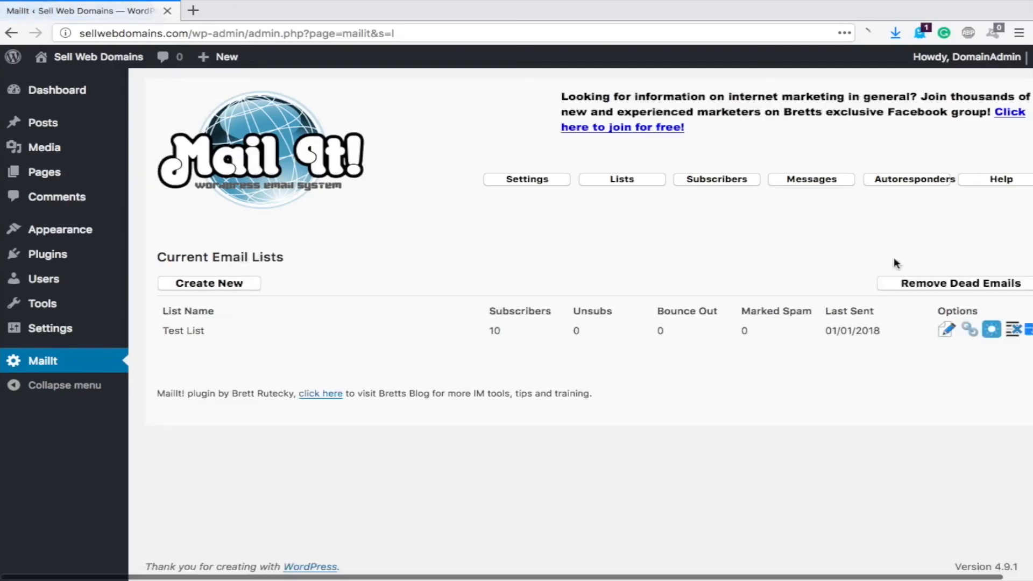